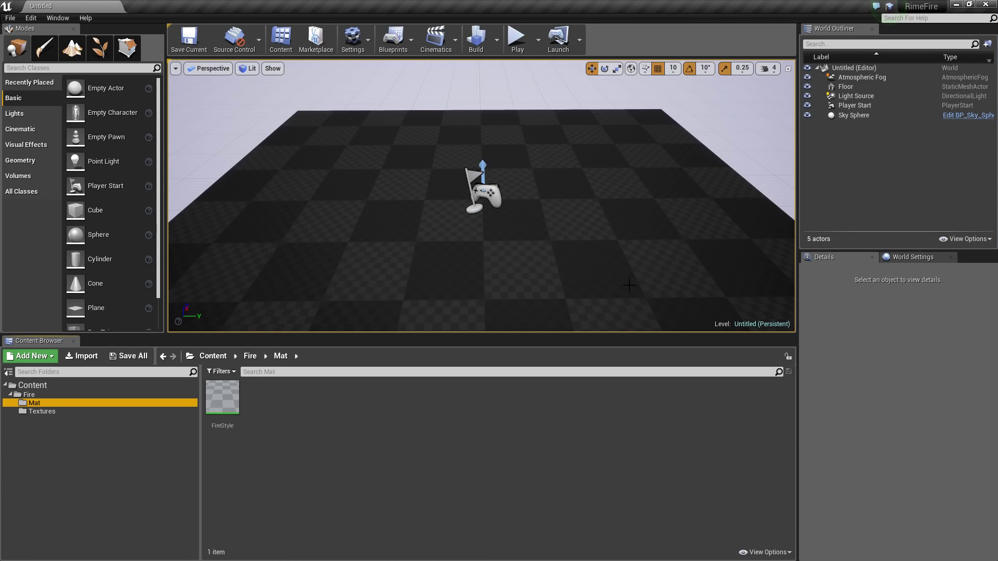
Open the FireStyle material, switch its preview mesh to a plane and widen the preview area
{"action": "double_click", "coordinate": [228, 400]}
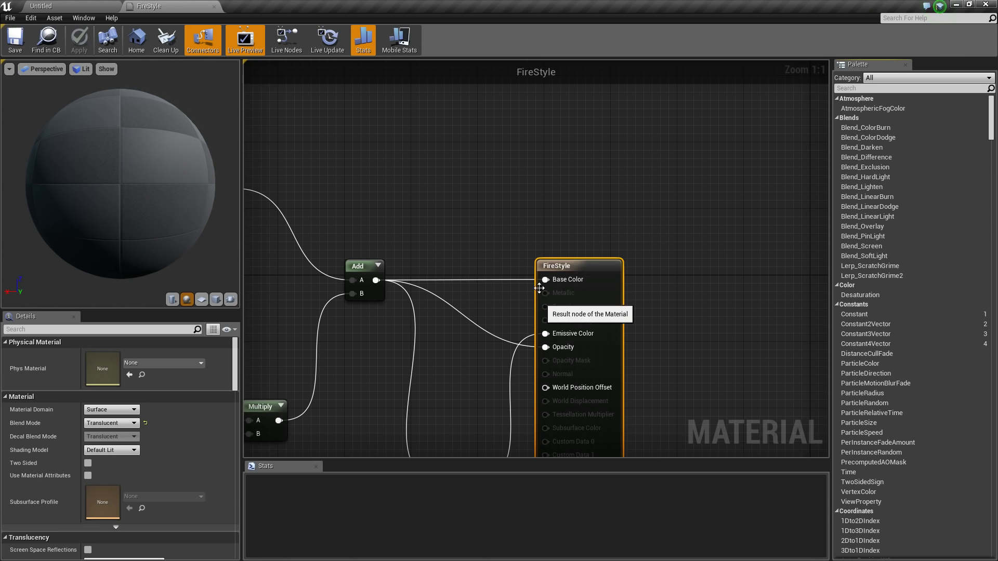
{"action": "scroll", "coordinate": [538, 191], "scroll_direction": "down", "scroll_amount": 5}
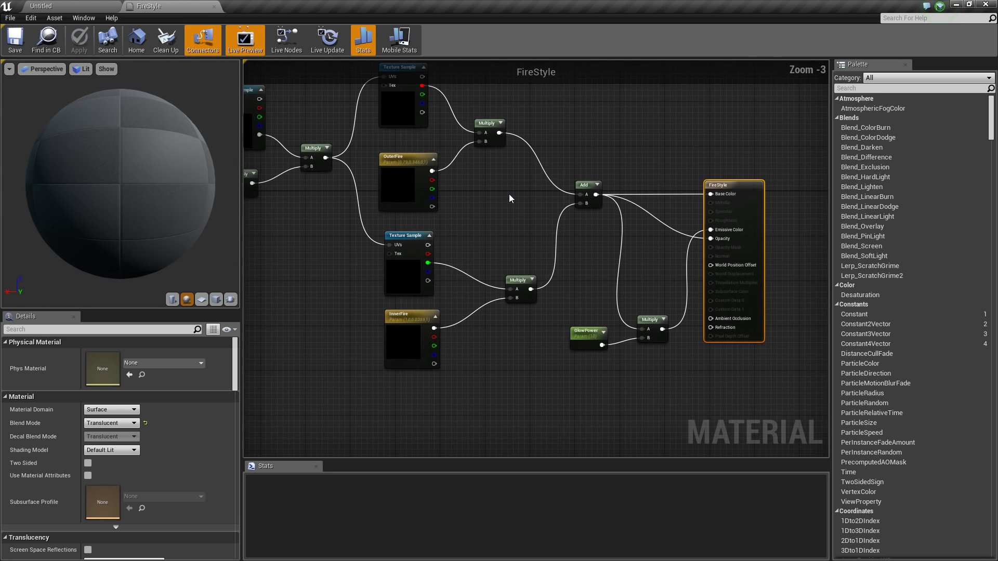
{"action": "left_click", "coordinate": [202, 299]}
{"action": "left_click_drag", "start_coordinate": [241, 200], "coordinate": [284, 198]}
{"action": "right_click_drag", "start_coordinate": [330, 180], "coordinate": [455, 188]}
{"action": "scroll", "coordinate": [353, 204], "scroll_direction": "up", "scroll_amount": 2}
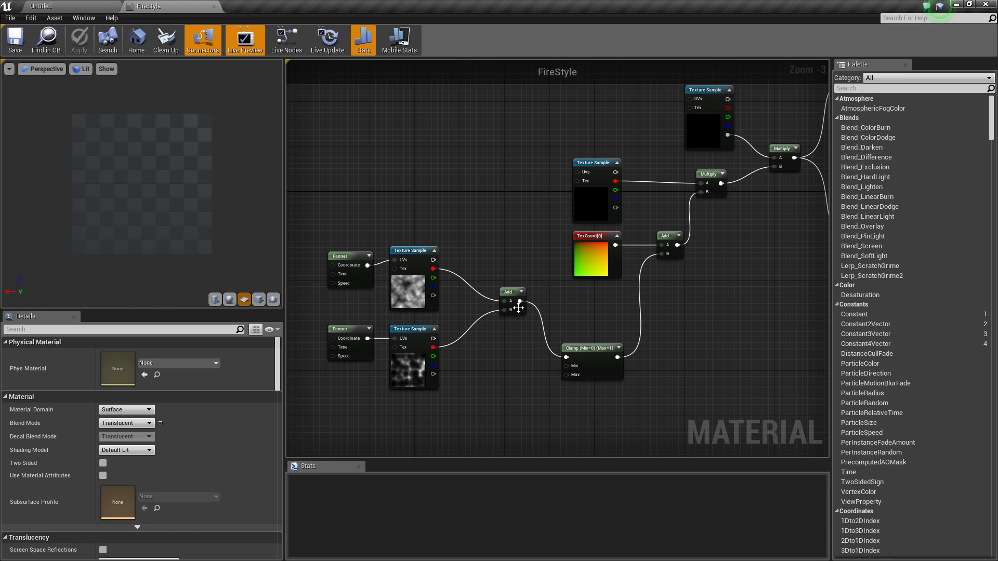
Move the two Panner nodes, both noise Texture Samples and their Add node down and away from the Clamp node
{"action": "right_click_drag", "start_coordinate": [499, 271], "coordinate": [516, 234]}
{"action": "left_click_drag", "start_coordinate": [543, 201], "coordinate": [346, 361]}
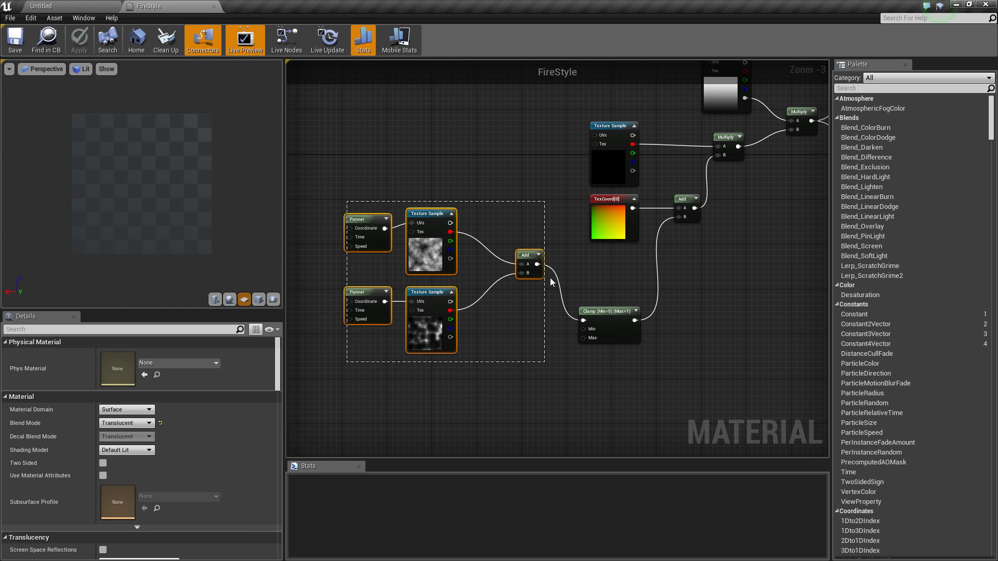
{"action": "left_click_drag", "start_coordinate": [531, 285], "coordinate": [476, 336]}
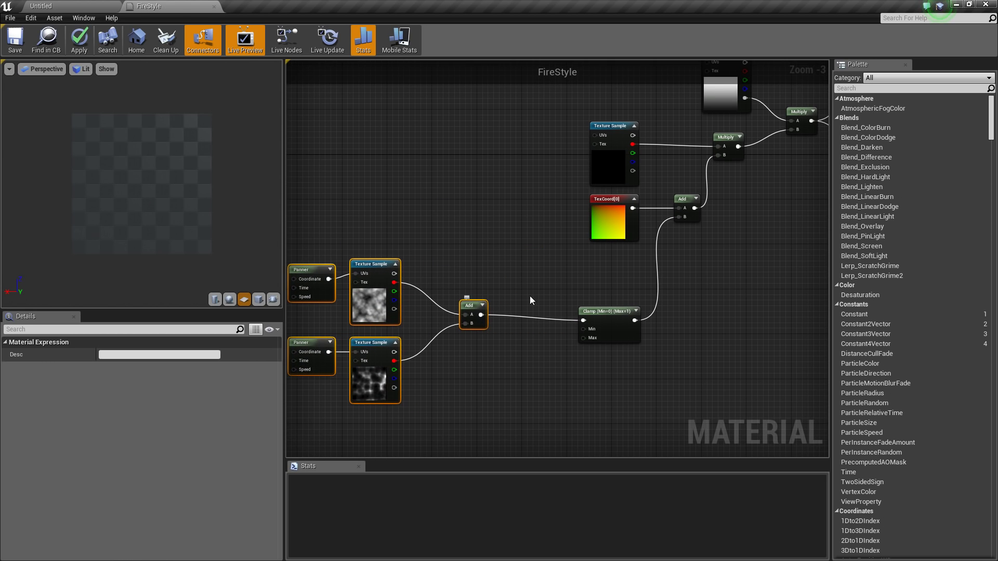
{"action": "left_click", "coordinate": [678, 280]}
{"action": "right_click_drag", "start_coordinate": [678, 280], "coordinate": [664, 299]}
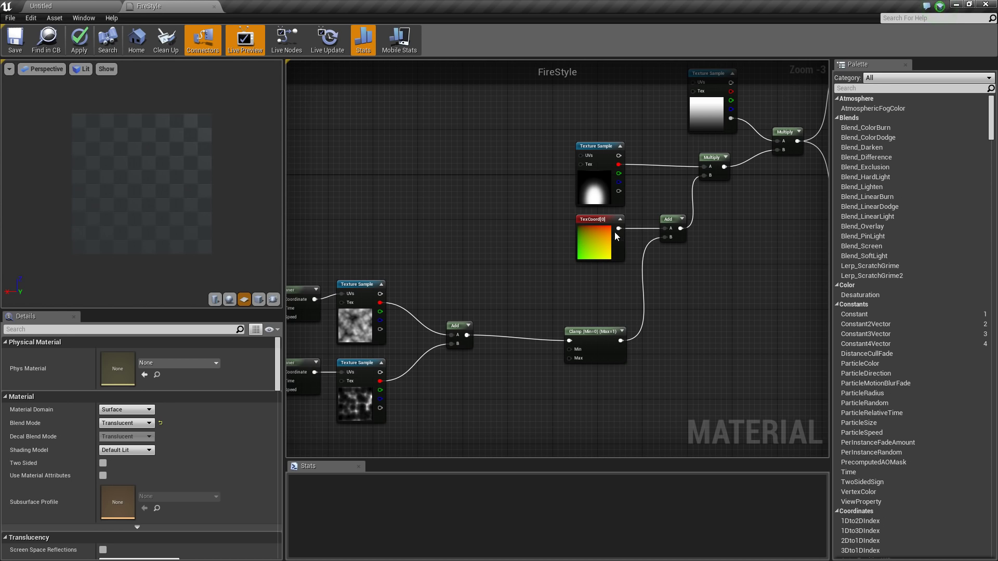
Preview the Multiply node that combines the round mask texture with the distorted coordinates, and stop the preview
{"action": "left_click_drag", "start_coordinate": [618, 229], "coordinate": [653, 228]}
{"action": "right_click_drag", "start_coordinate": [737, 215], "coordinate": [631, 289]}
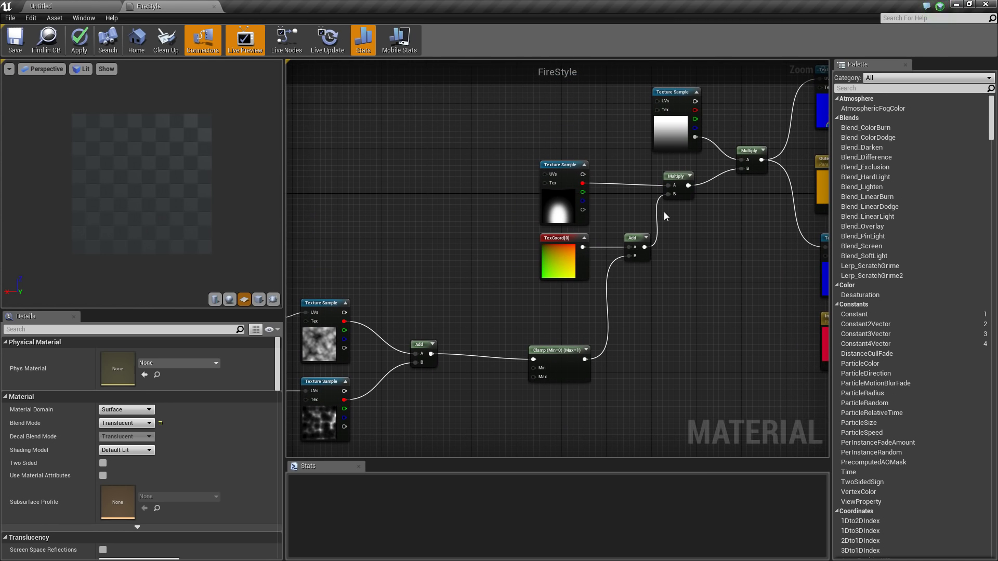
{"action": "right_click", "coordinate": [682, 179]}
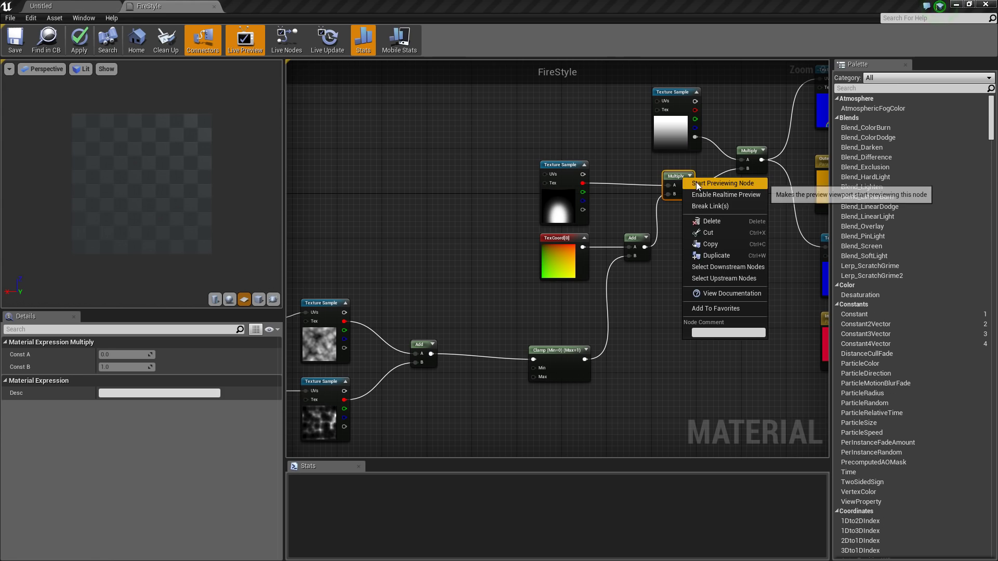
{"action": "left_click", "coordinate": [698, 185]}
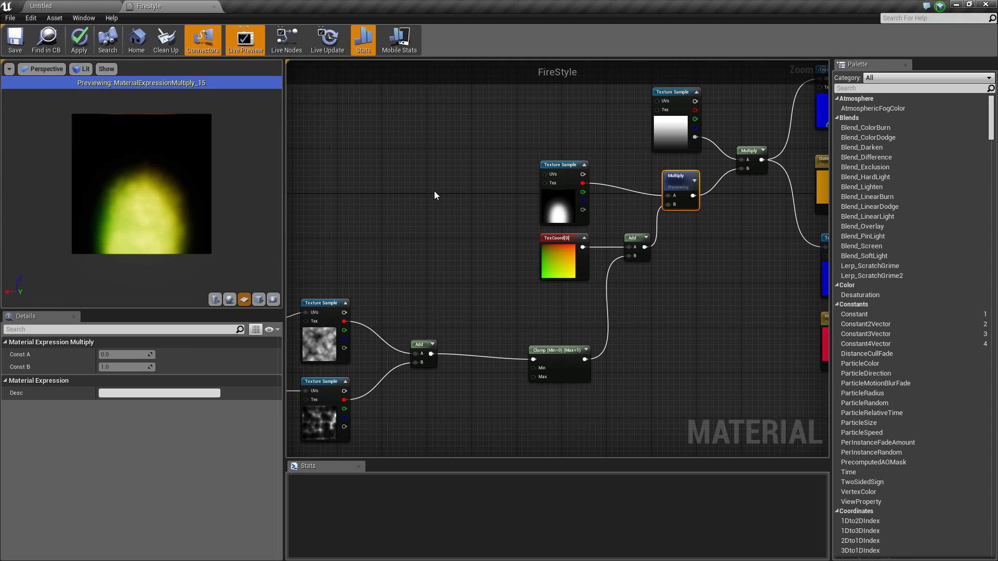
{"action": "right_click", "coordinate": [677, 178]}
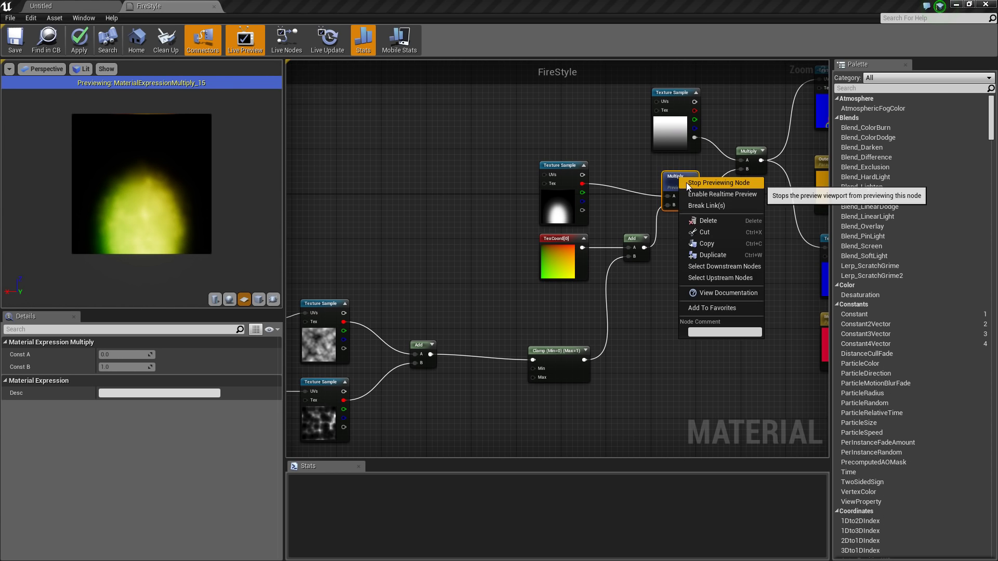
{"action": "left_click", "coordinate": [696, 183]}
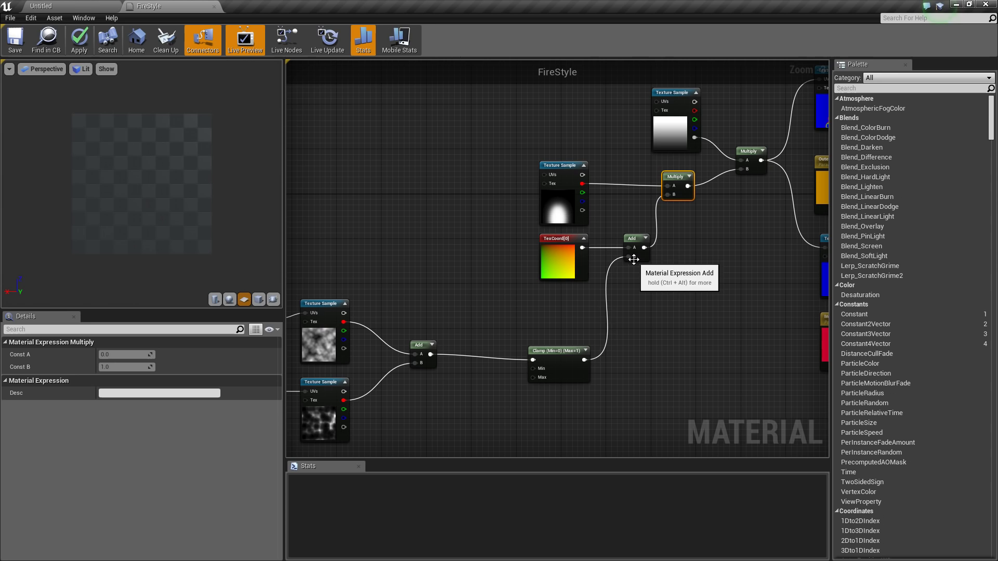
Disconnect the TexCoord's Add node from the Clamp and Multiply nodes, and move TexCoord and Add above the gradient texture
{"action": "left_click", "coordinate": [631, 257], "text": "alt"}
{"action": "left_click", "coordinate": [648, 248], "text": "alt"}
{"action": "right_click_drag", "start_coordinate": [683, 238], "coordinate": [657, 293]}
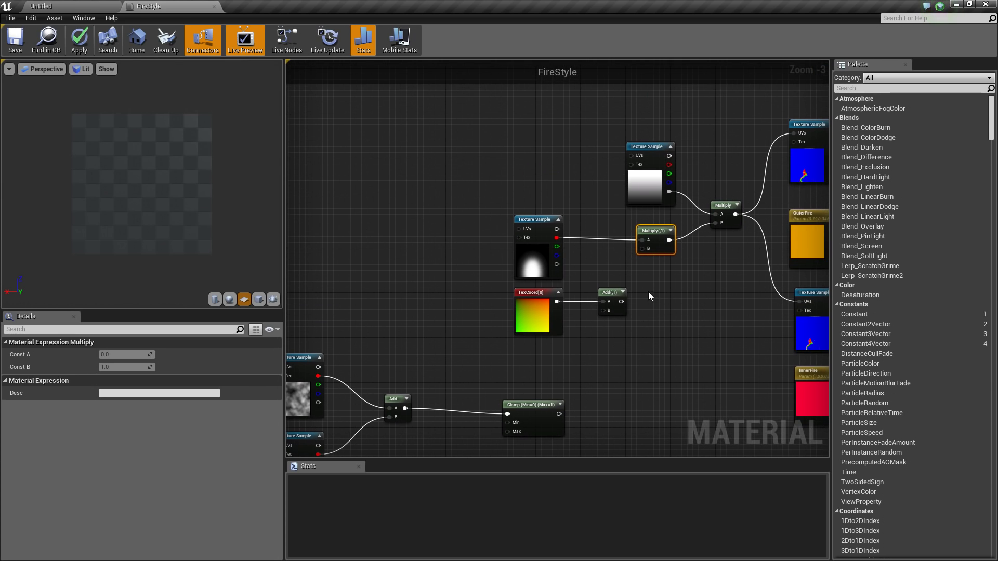
{"action": "left_click_drag", "start_coordinate": [647, 294], "coordinate": [587, 105]}
Break the final mask Multiply's output links and move both mask textures with their Multiply nodes closer to the Clamp node
{"action": "left_click_drag", "start_coordinate": [492, 179], "coordinate": [730, 235]}
{"action": "left_click", "coordinate": [735, 215], "text": "alt"}
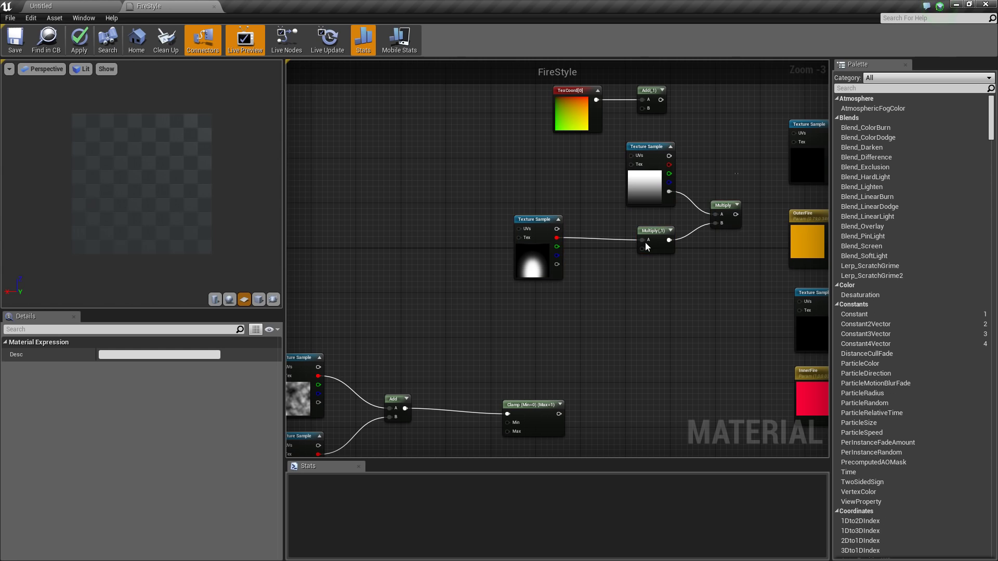
{"action": "left_click_drag", "start_coordinate": [540, 255], "coordinate": [344, 310]}
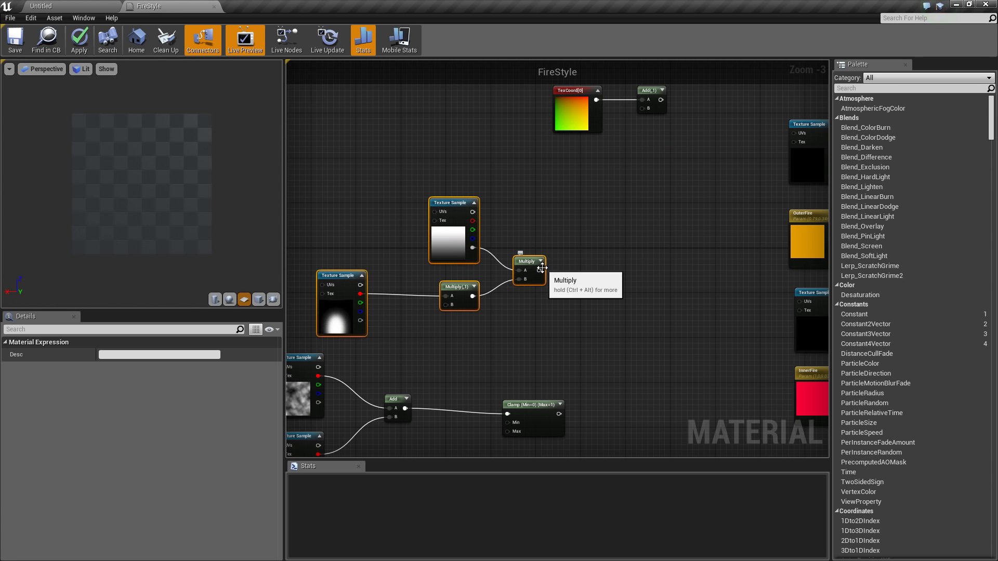
Create a Multiply node with the mask Multiply in A and the Clamp output in B, and preview it
{"action": "left_click_drag", "start_coordinate": [539, 270], "coordinate": [609, 342]}
{"action": "type", "text": "mul"}
{"action": "key", "text": "Return"}
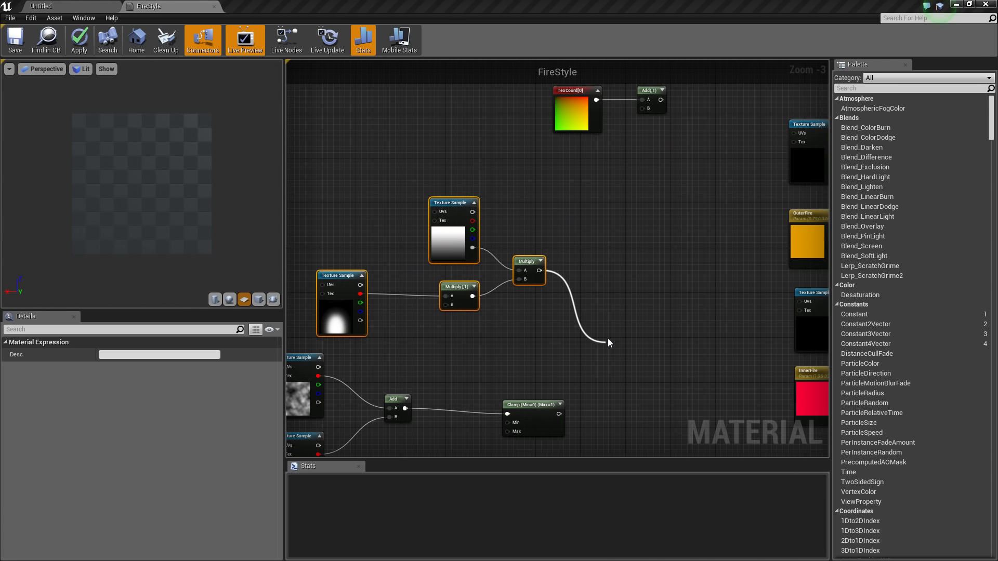
{"action": "left_click_drag", "start_coordinate": [559, 417], "coordinate": [614, 368]}
{"action": "right_click_drag", "start_coordinate": [499, 349], "coordinate": [644, 302]}
{"action": "right_click_drag", "start_coordinate": [499, 290], "coordinate": [468, 271]}
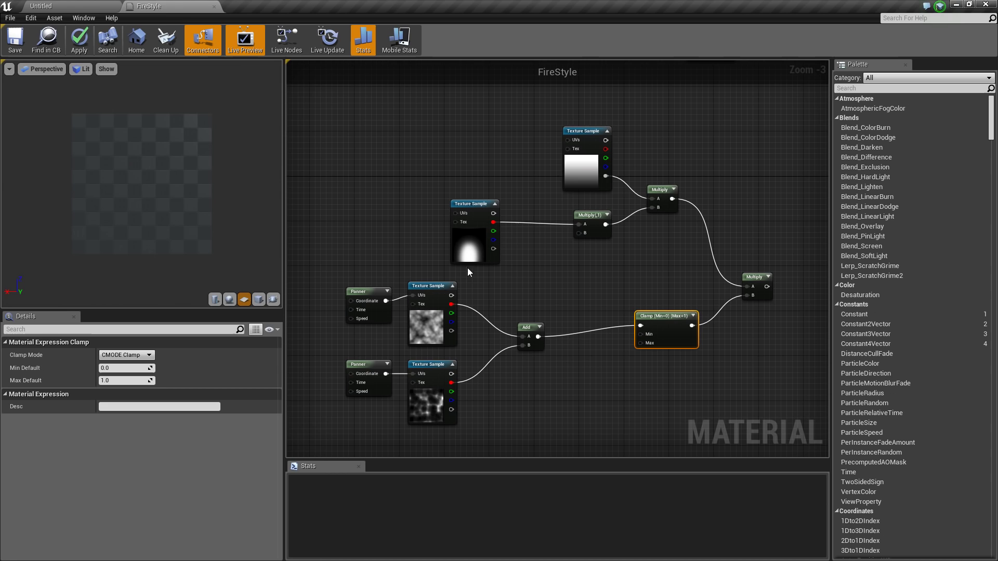
{"action": "right_click", "coordinate": [766, 286]}
{"action": "left_click", "coordinate": [807, 302]}
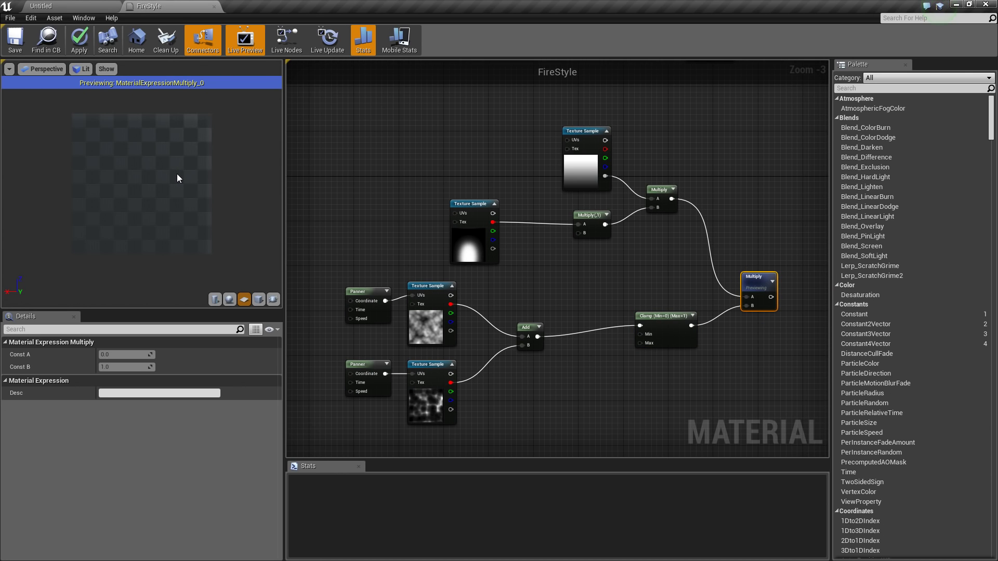
Connect the new Multiply's output to input B of the TexCoord's Add node and preview that Add node
{"action": "right_click_drag", "start_coordinate": [696, 114], "coordinate": [574, 226]}
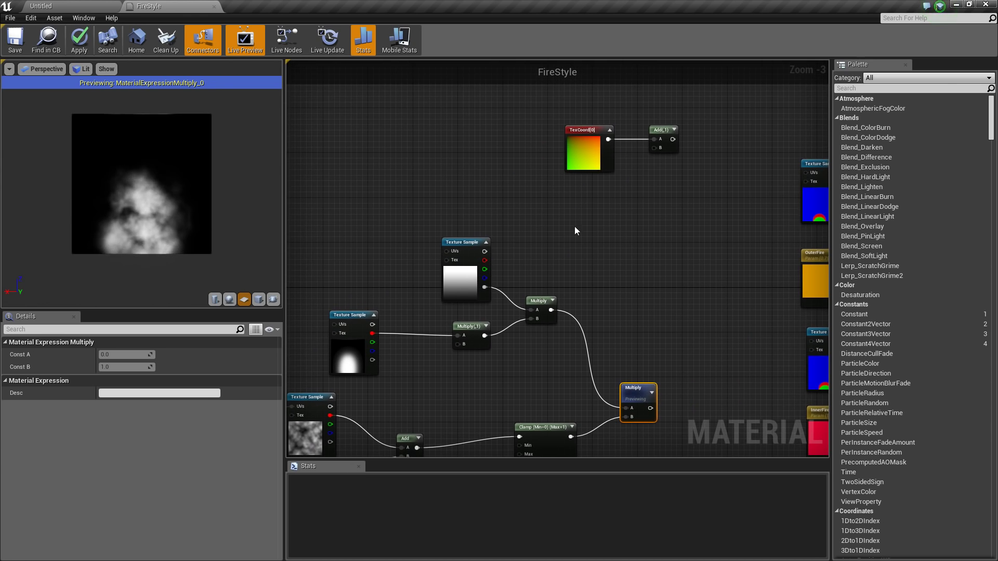
{"action": "left_click_drag", "start_coordinate": [650, 408], "coordinate": [653, 147]}
{"action": "right_click", "coordinate": [663, 132]}
{"action": "left_click", "coordinate": [696, 140]}
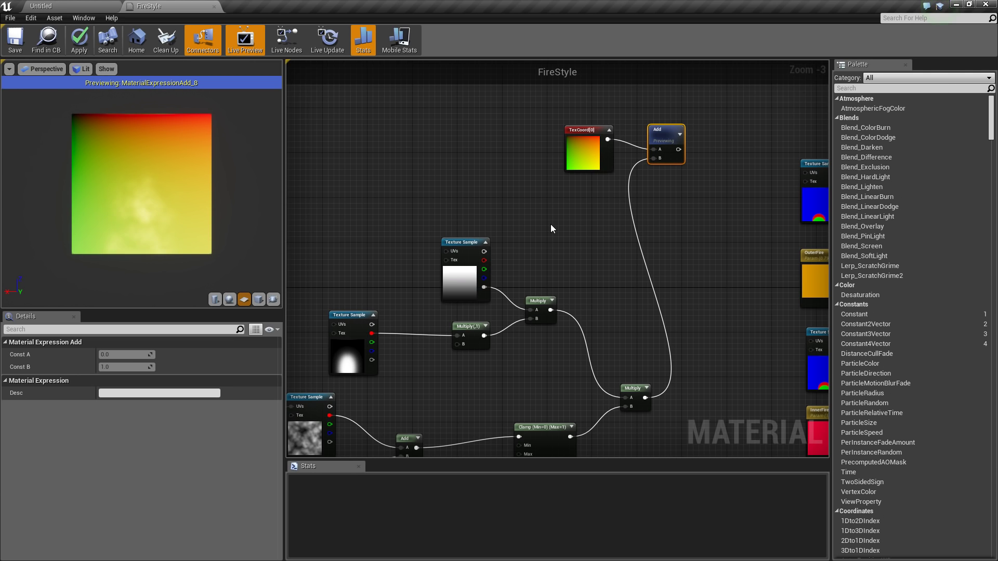
Move TexCoord and its Add node closer to the fire Texture Samples, and connect Add's output to both samples' UVs
{"action": "right_click_drag", "start_coordinate": [584, 248], "coordinate": [552, 236]}
{"action": "left_click_drag", "start_coordinate": [630, 119], "coordinate": [653, 113]}
{"action": "right_click_drag", "start_coordinate": [659, 144], "coordinate": [610, 145]}
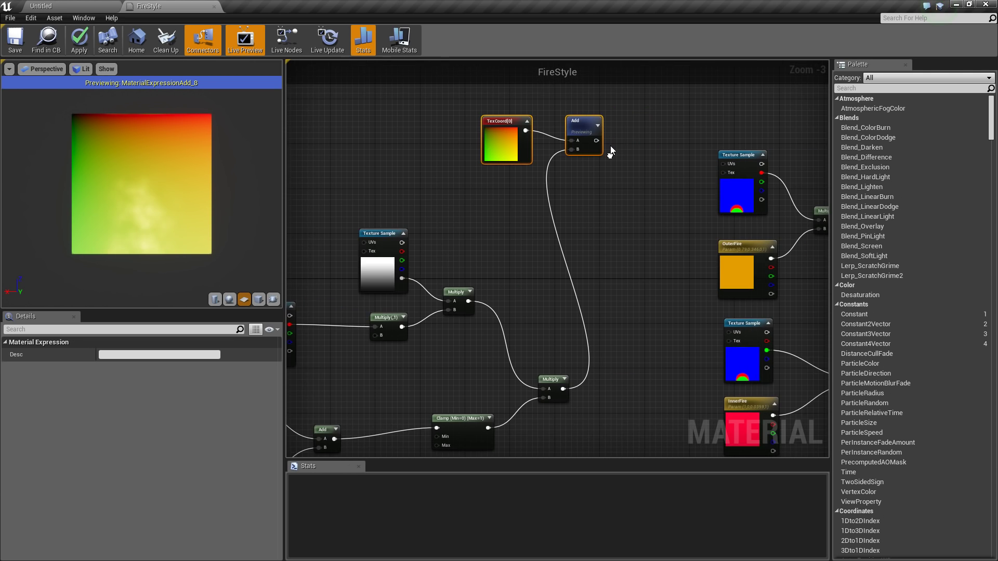
{"action": "left_click_drag", "start_coordinate": [581, 121], "coordinate": [630, 166]}
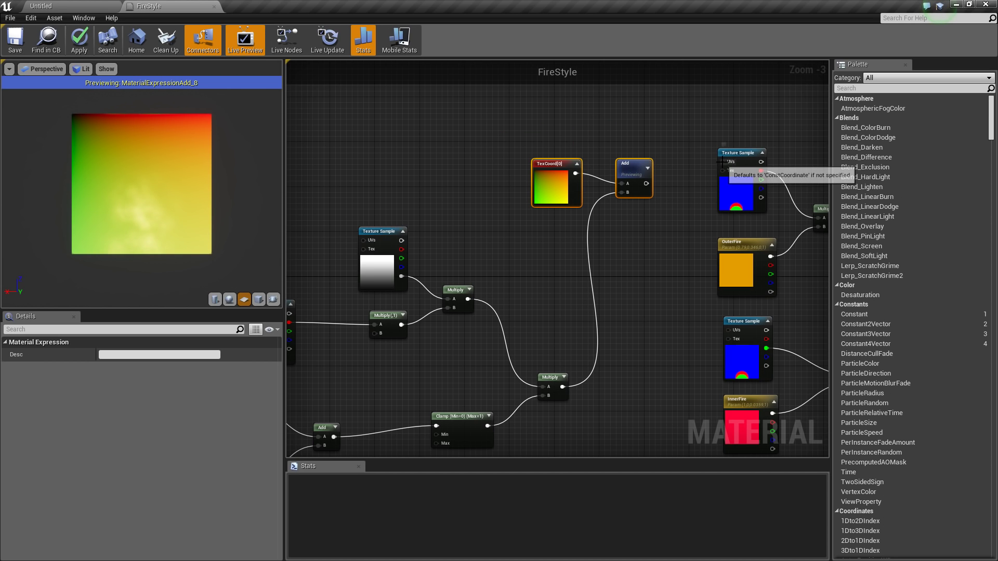
{"action": "left_click_drag", "start_coordinate": [723, 162], "coordinate": [648, 185]}
{"action": "mouse_move", "coordinate": [730, 330]}
{"action": "left_mouse_down"}
{"action": "mouse_move", "coordinate": [646, 184]}
{"action": "mouse_move", "coordinate": [731, 329]}
{"action": "left_mouse_up"}
{"action": "left_click", "coordinate": [647, 213]}
Feed the gradient texture's red channel into input A of the mask Multiply, and preview the Multiply fed by the Clamp node
{"action": "right_click_drag", "start_coordinate": [503, 276], "coordinate": [532, 247]}
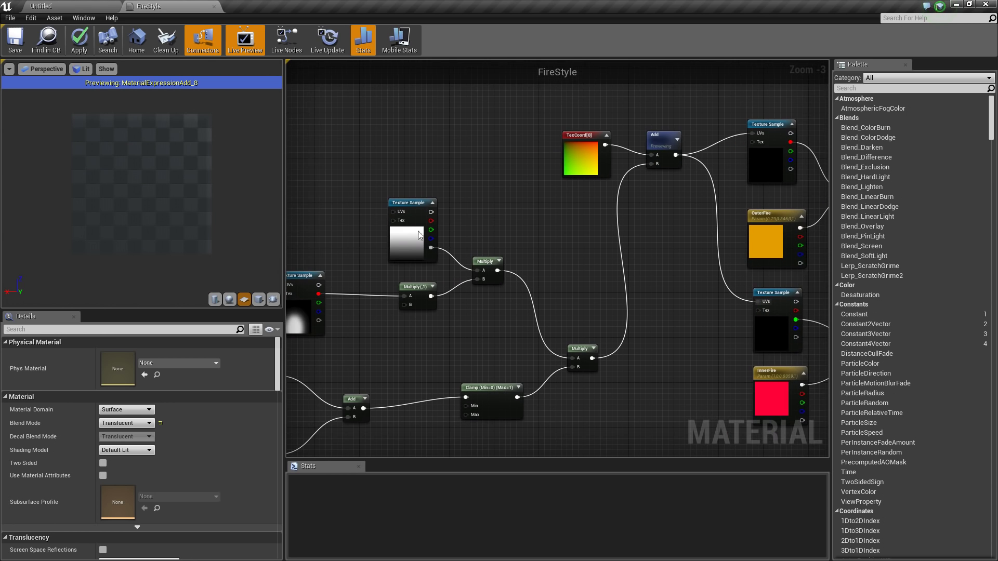
{"action": "right_click_drag", "start_coordinate": [458, 242], "coordinate": [494, 237]}
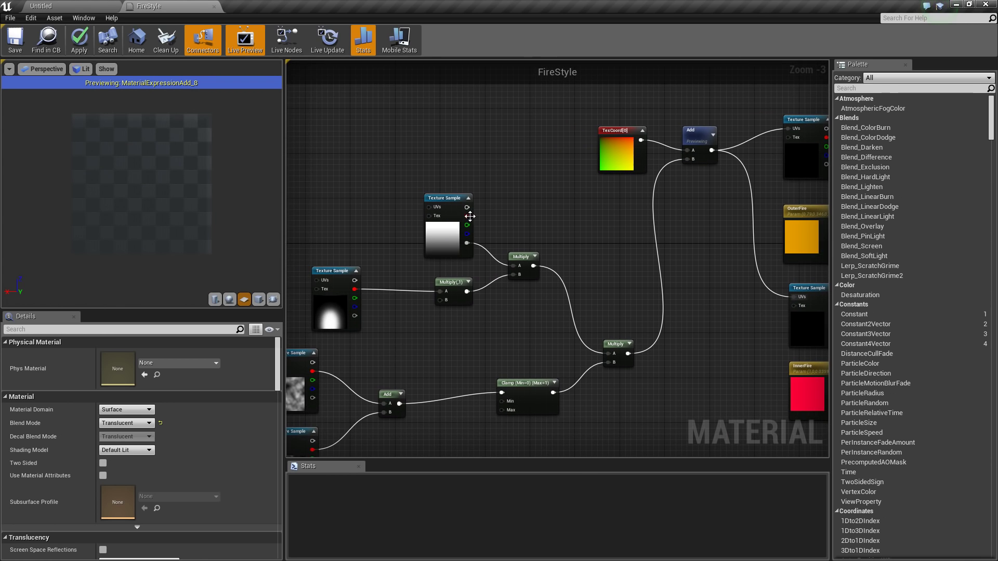
{"action": "left_click_drag", "start_coordinate": [467, 216], "coordinate": [514, 265]}
{"action": "right_click_drag", "start_coordinate": [541, 235], "coordinate": [568, 222]}
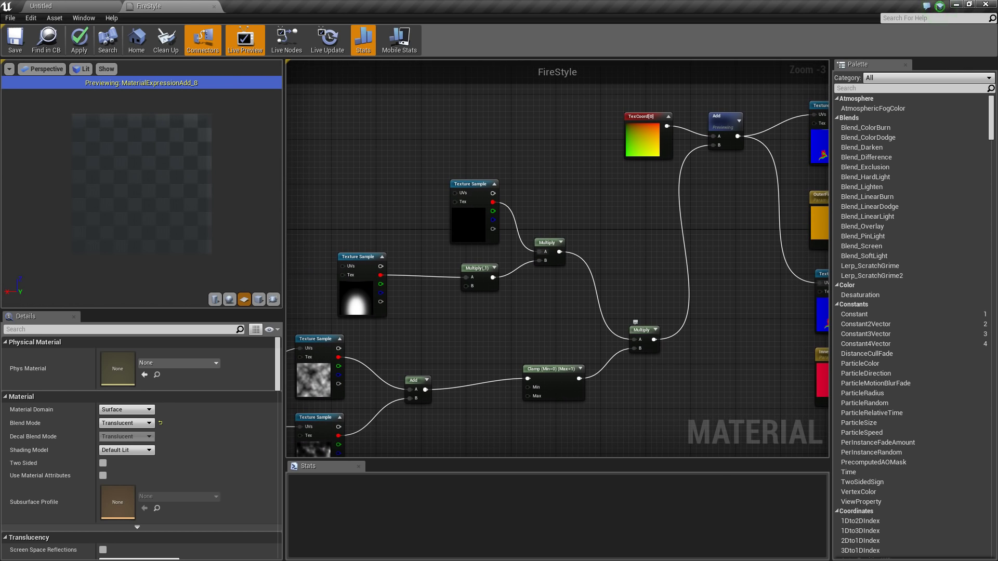
{"action": "right_click_drag", "start_coordinate": [638, 333], "coordinate": [638, 330]}
{"action": "left_click", "coordinate": [647, 336]}
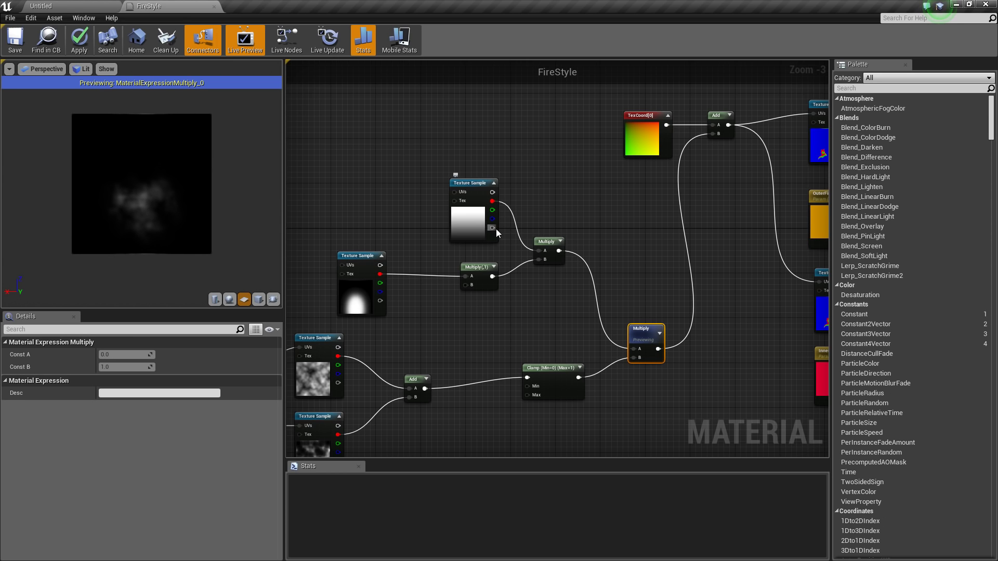
Compare the preview using the gradient texture's alpha output in the mask Multiply's input A, and reconnect the red channel
{"action": "left_click_drag", "start_coordinate": [496, 229], "coordinate": [537, 252]}
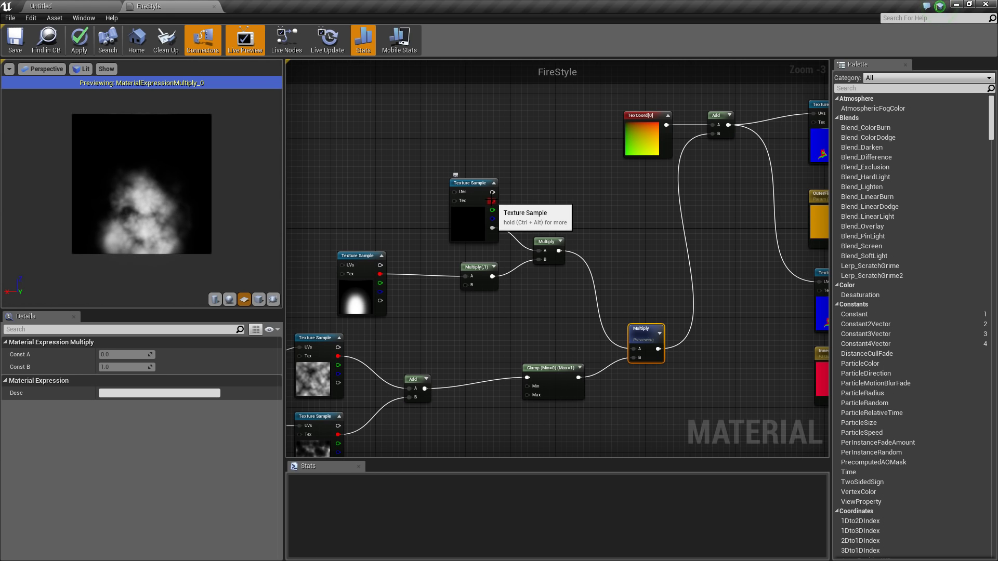
{"action": "left_click_drag", "start_coordinate": [492, 200], "coordinate": [539, 250]}
{"action": "right_click_drag", "start_coordinate": [536, 175], "coordinate": [572, 193]}
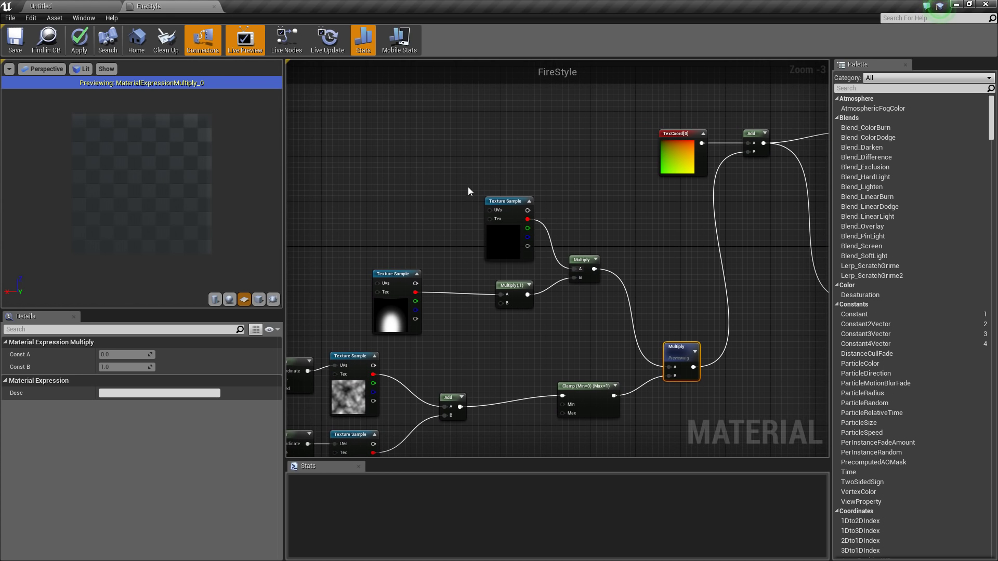
{"action": "right_click", "coordinate": [422, 151]}
{"action": "type", "text": "grad"}
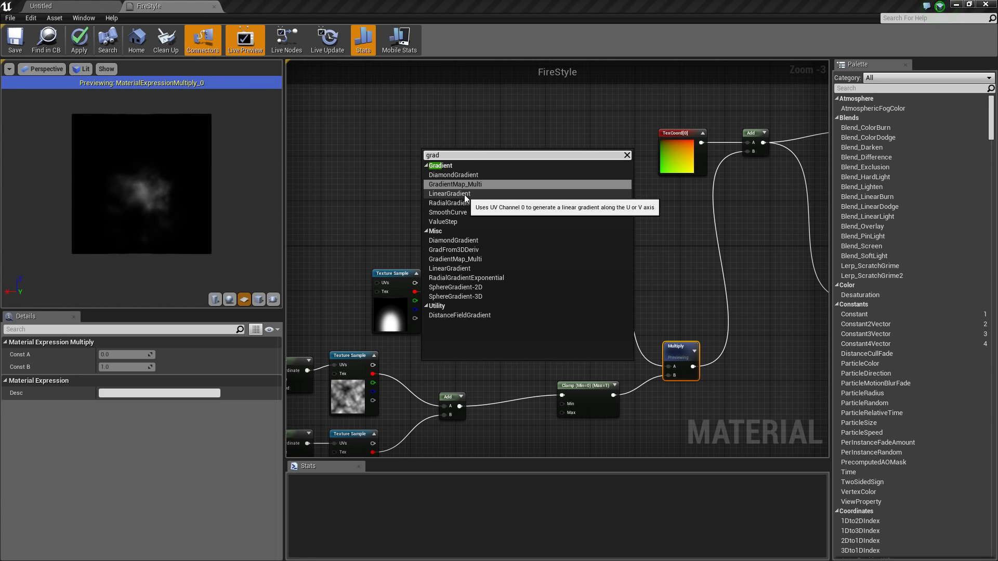
{"action": "left_click", "coordinate": [676, 150]}
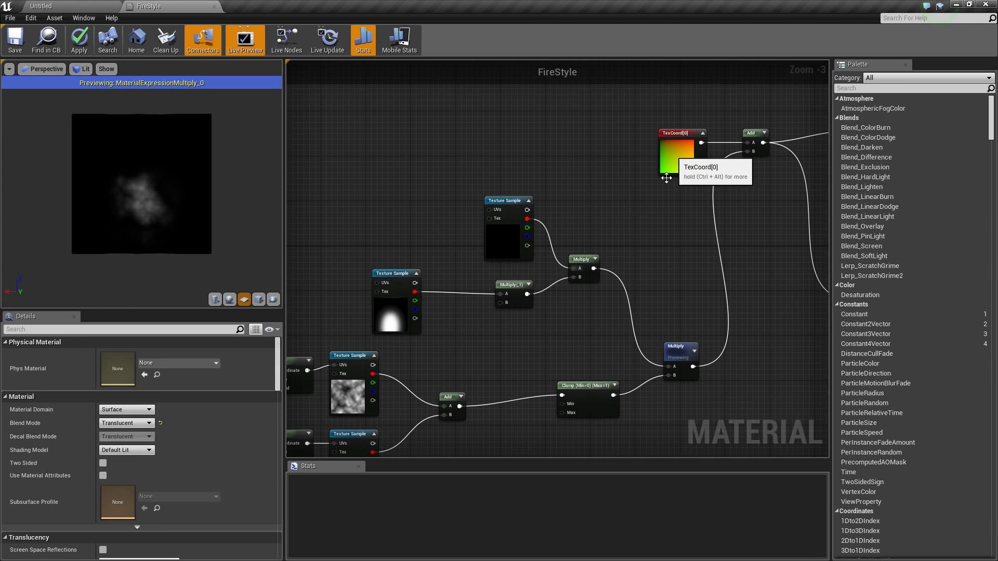
Place a copy of the TexCoord node above the gradient texture and connect it to a new Component Mask node
{"action": "key", "text": "ctrl+v"}
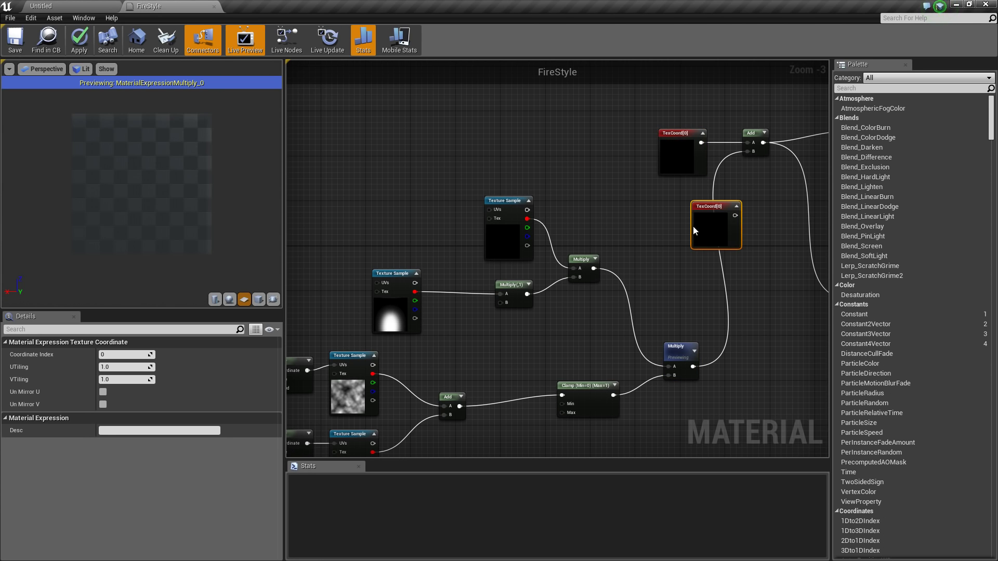
{"action": "left_click_drag", "start_coordinate": [694, 226], "coordinate": [481, 151]}
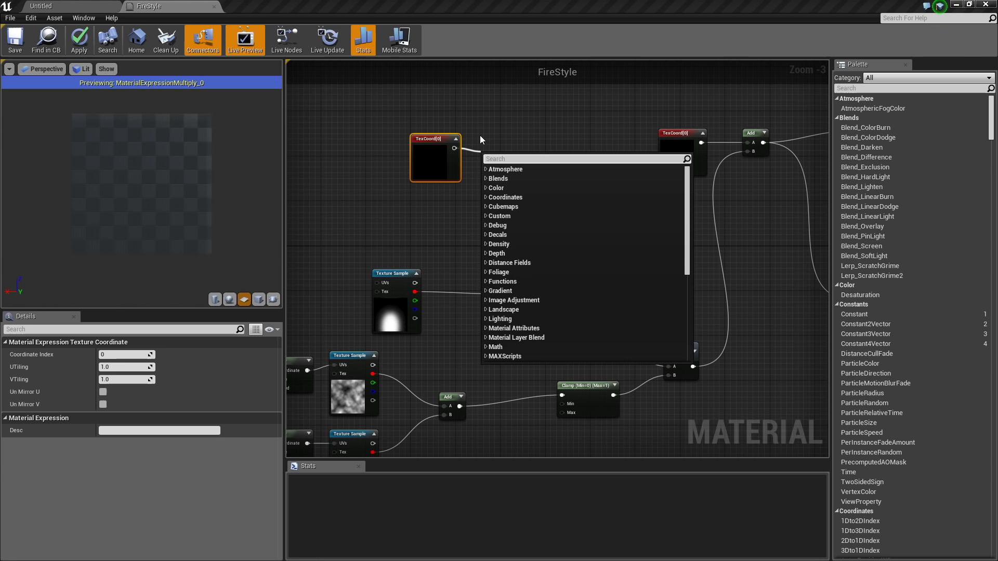
{"action": "type", "text": "comp"}
{"action": "key", "text": "Return"}
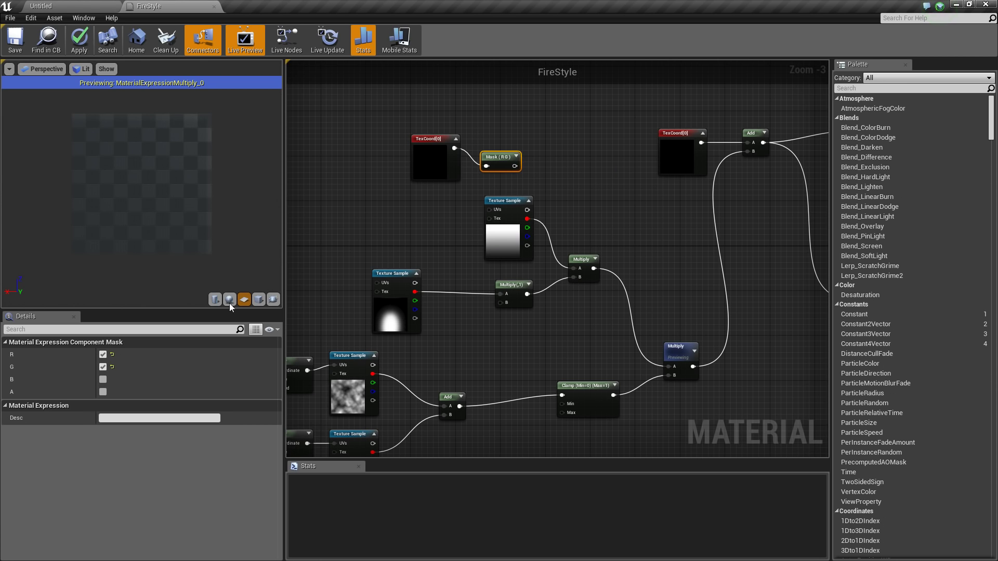
Limit the component mask to the G channel and convert it to a parameter, keeping the default name
{"action": "right_click", "coordinate": [502, 153]}
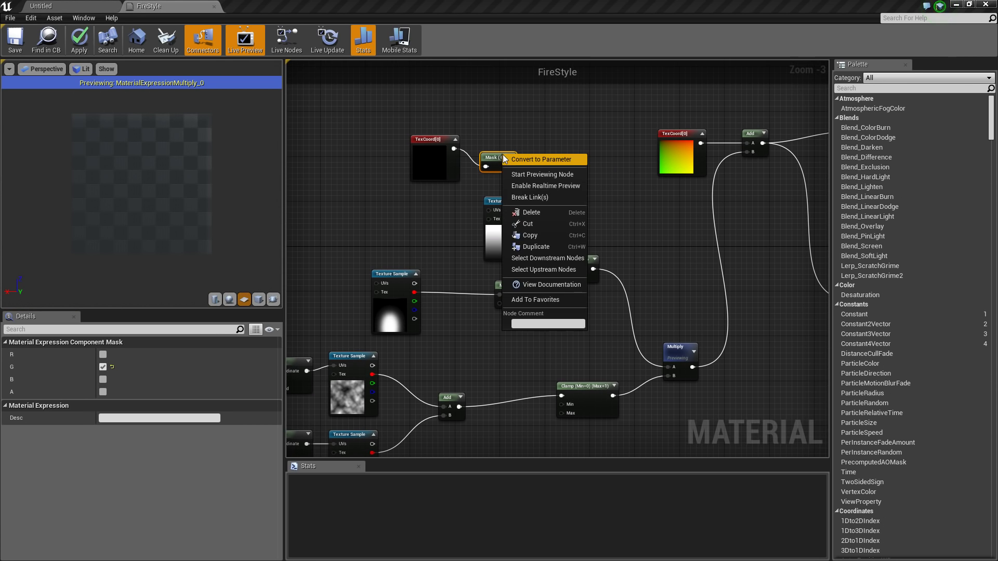
{"action": "left_click", "coordinate": [478, 155]}
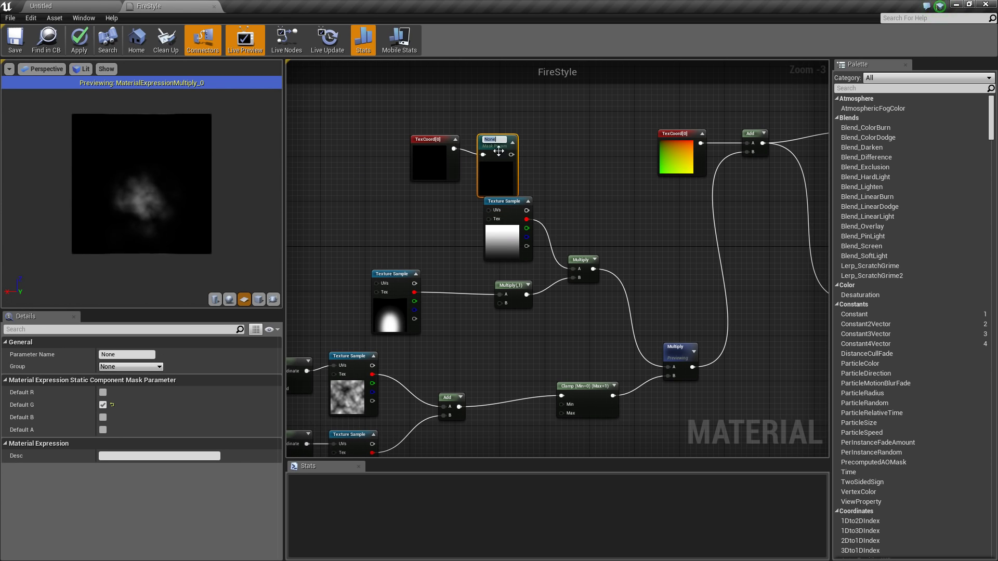
{"action": "left_click", "coordinate": [523, 157]}
{"action": "left_click", "coordinate": [501, 165]}
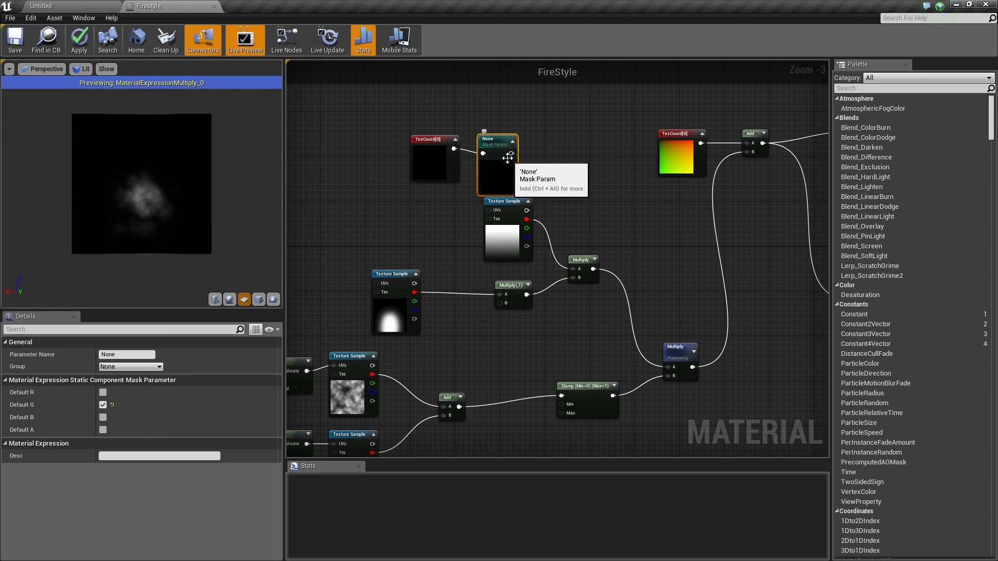
Undo the G mask's move and its conversion to a parameter, and preview the plain component mask
{"action": "key", "text": "ctrl+z"}
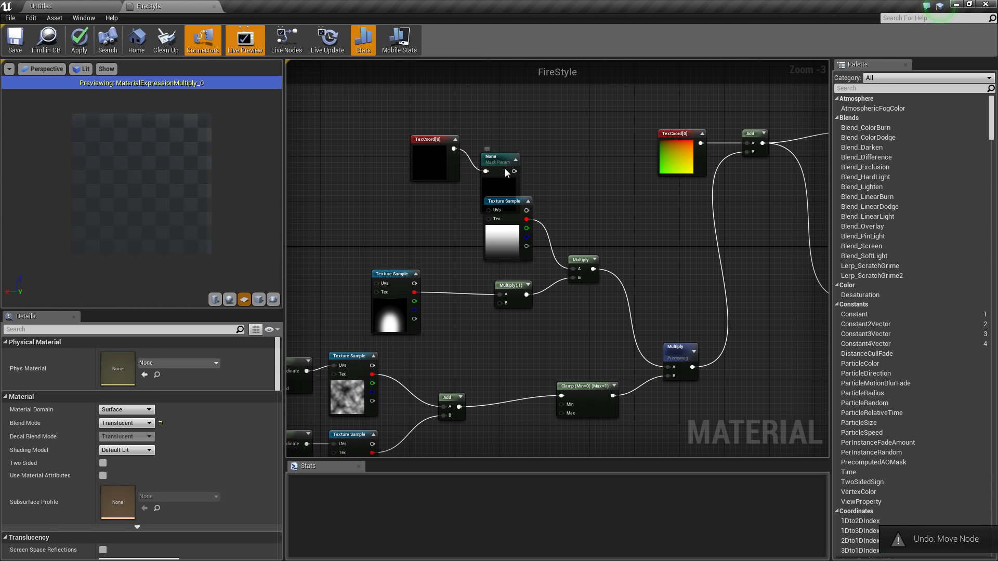
{"action": "key", "text": "ctrl+z"}
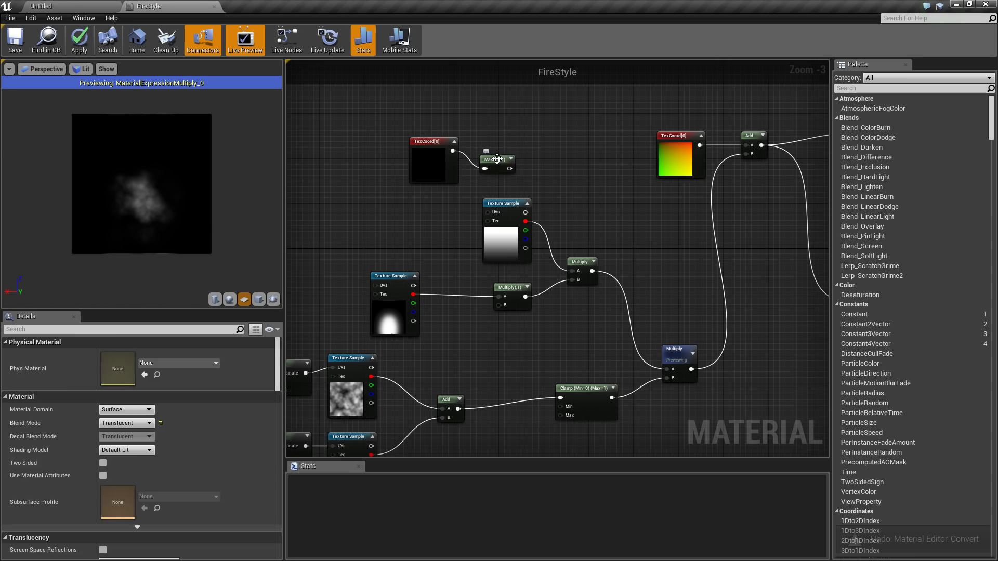
{"action": "right_click", "coordinate": [495, 159]}
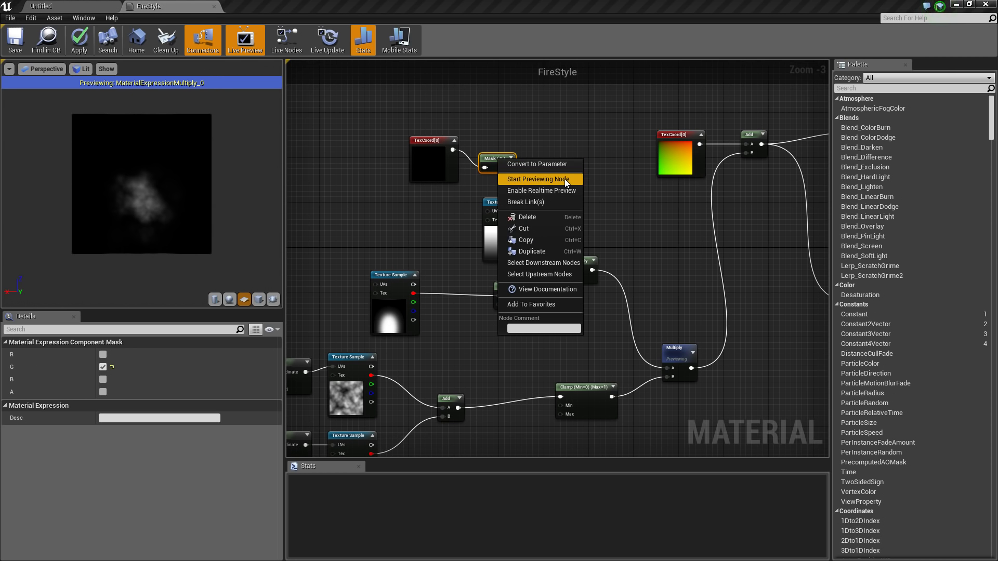
{"action": "left_click", "coordinate": [563, 179]}
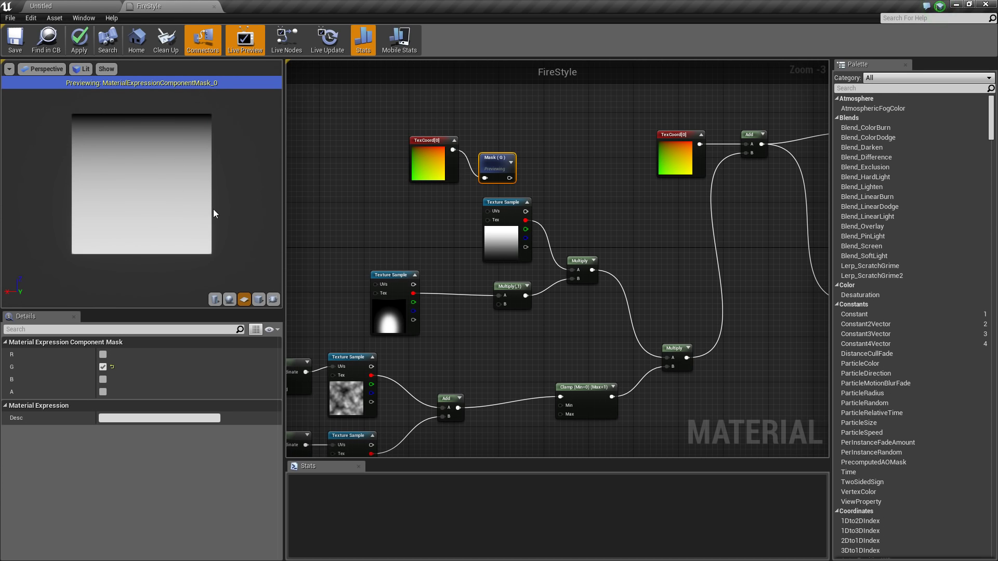
Add a 1-x node fed by the G mask's output and preview it
{"action": "left_click_drag", "start_coordinate": [509, 179], "coordinate": [539, 173]}
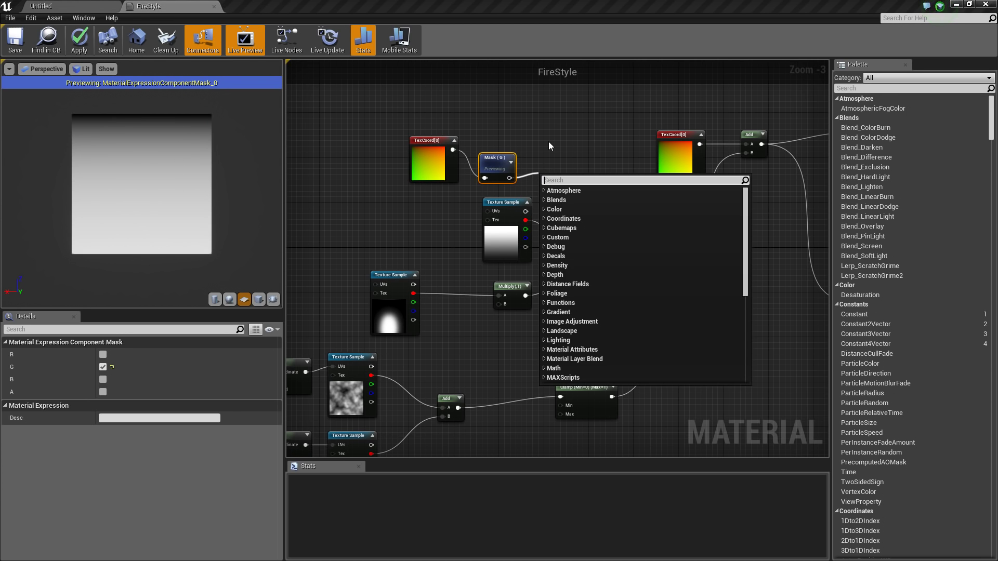
{"action": "type", "text": "1-x"}
{"action": "key", "text": "Return"}
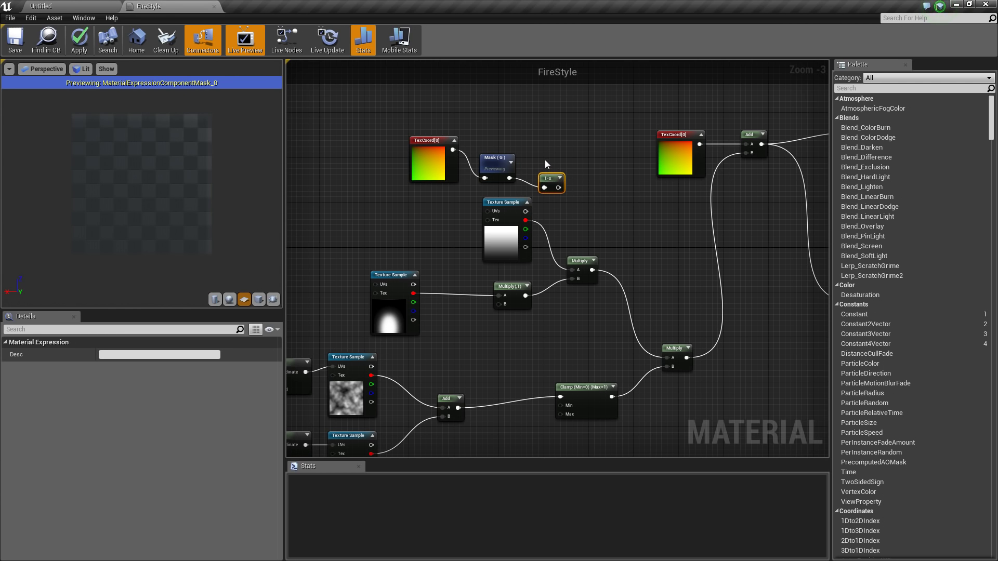
{"action": "right_click", "coordinate": [550, 181]}
{"action": "left_click", "coordinate": [577, 170]}
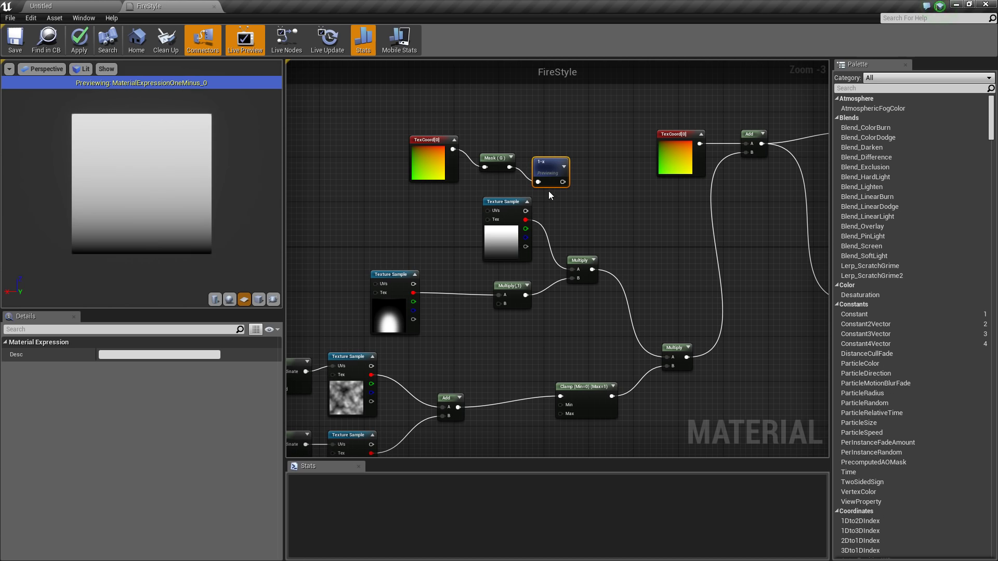
Feed the 1-x output into the mask Multiply's input A in place of the gradient texture, and stop the node preview
{"action": "left_click_drag", "start_coordinate": [563, 182], "coordinate": [571, 269]}
{"action": "left_click_drag", "start_coordinate": [505, 234], "coordinate": [347, 212]}
{"action": "right_click", "coordinate": [552, 165]}
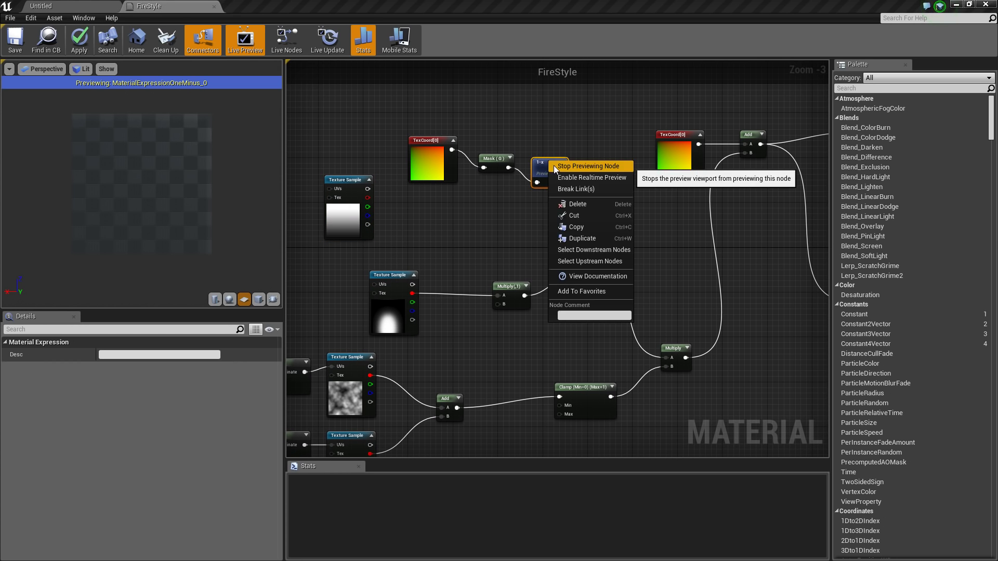
{"action": "left_click", "coordinate": [555, 164]}
Move the TexCoord, G mask and 1-x nodes down beside the mask Multiply, set the unused gradient texture apart, and collapse that TexCoord's preview
{"action": "left_click_drag", "start_coordinate": [433, 193], "coordinate": [419, 200]}
{"action": "left_click_drag", "start_coordinate": [424, 175], "coordinate": [412, 225]}
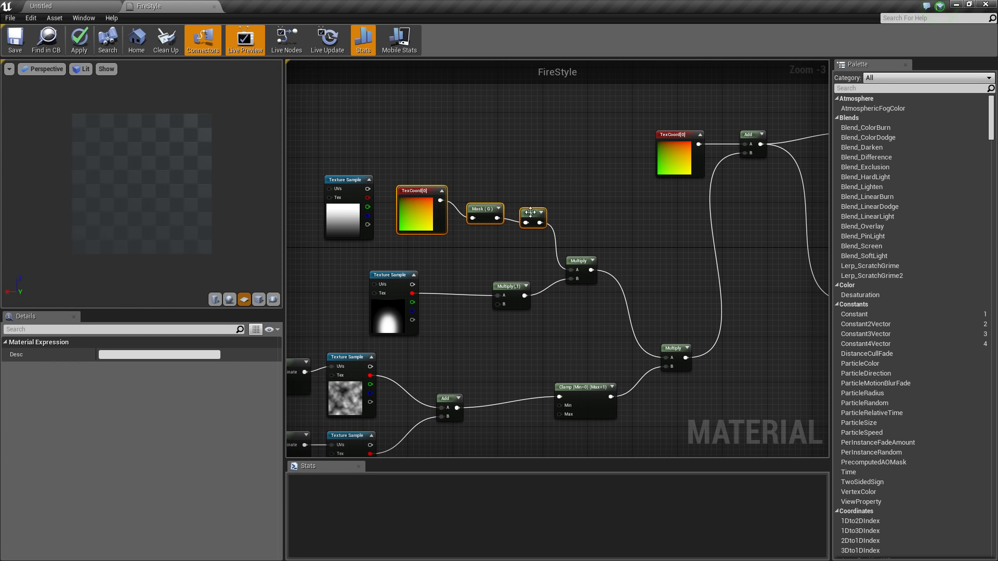
{"action": "right_click_drag", "start_coordinate": [526, 206], "coordinate": [603, 145]}
{"action": "left_click", "coordinate": [423, 156]}
{"action": "left_click_drag", "start_coordinate": [423, 156], "coordinate": [384, 122]}
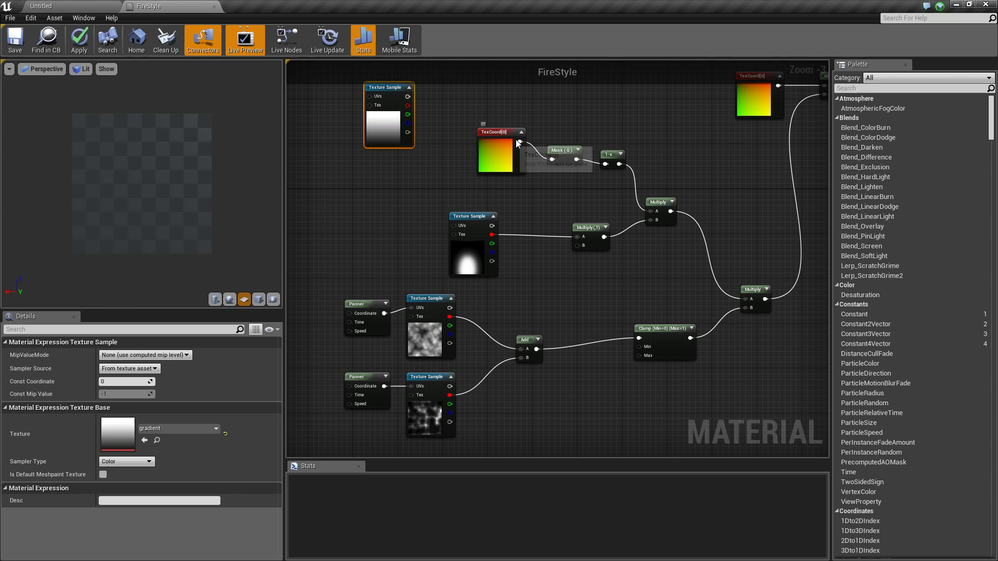
{"action": "left_click", "coordinate": [521, 132]}
{"action": "left_click_drag", "start_coordinate": [495, 167], "coordinate": [505, 154]}
{"action": "left_click", "coordinate": [507, 156]}
Insert a new Multiply node between the Multiply fed by the Clamp and input B of the UV Add node
{"action": "right_click_drag", "start_coordinate": [723, 176], "coordinate": [461, 231]}
{"action": "right_click_drag", "start_coordinate": [612, 210], "coordinate": [524, 193]}
{"action": "right_click_drag", "start_coordinate": [714, 242], "coordinate": [677, 245]}
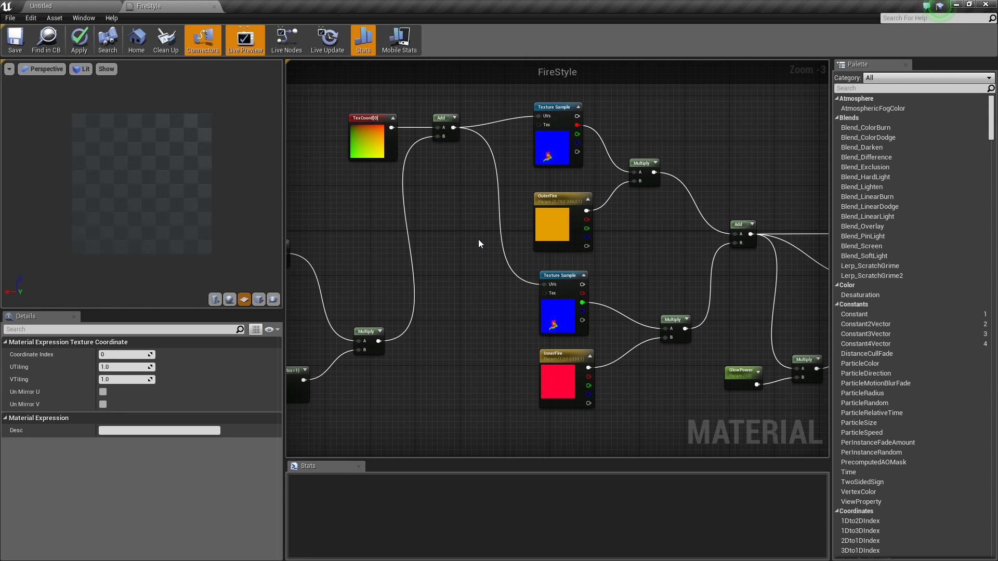
{"action": "right_click_drag", "start_coordinate": [397, 262], "coordinate": [470, 261]}
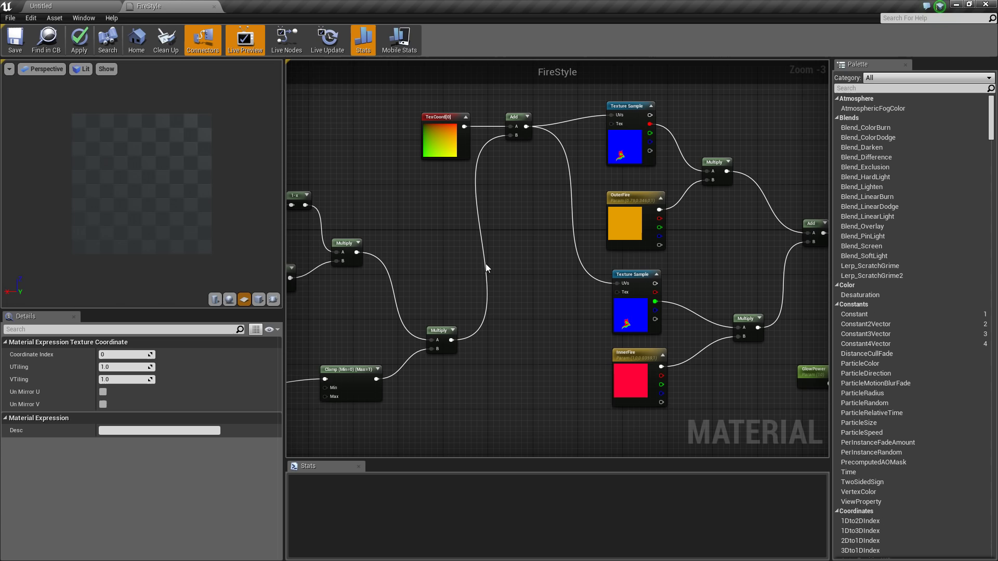
{"action": "right_click_drag", "start_coordinate": [472, 314], "coordinate": [481, 318]}
{"action": "left_click_drag", "start_coordinate": [460, 342], "coordinate": [520, 139]}
{"action": "type", "text": "mul"}
{"action": "key", "text": "Return"}
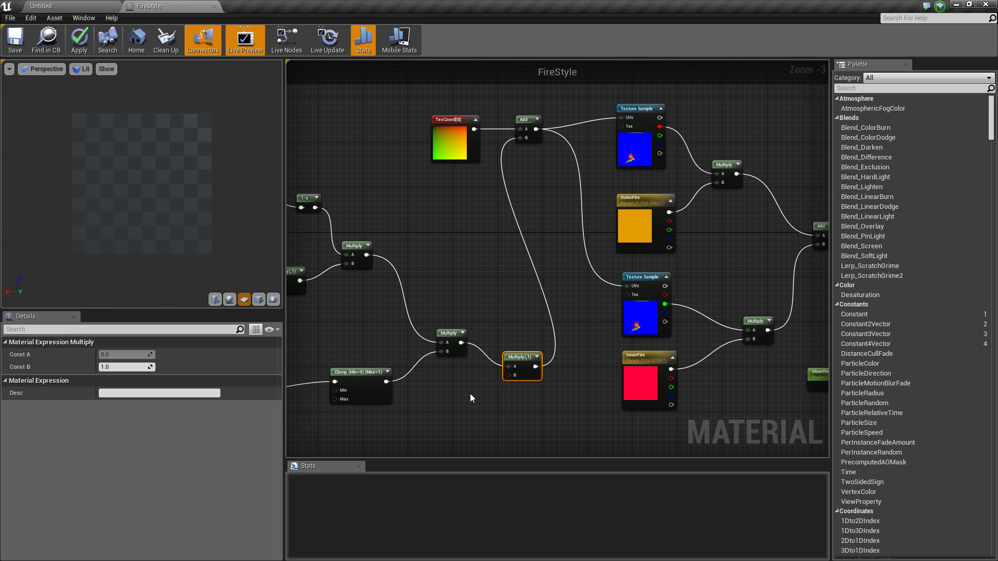
Add a constant of 0.5 connected to input B of the new Multiply node
{"action": "left_click", "coordinate": [471, 395]}
{"action": "left_click_drag", "start_coordinate": [488, 405], "coordinate": [467, 393]}
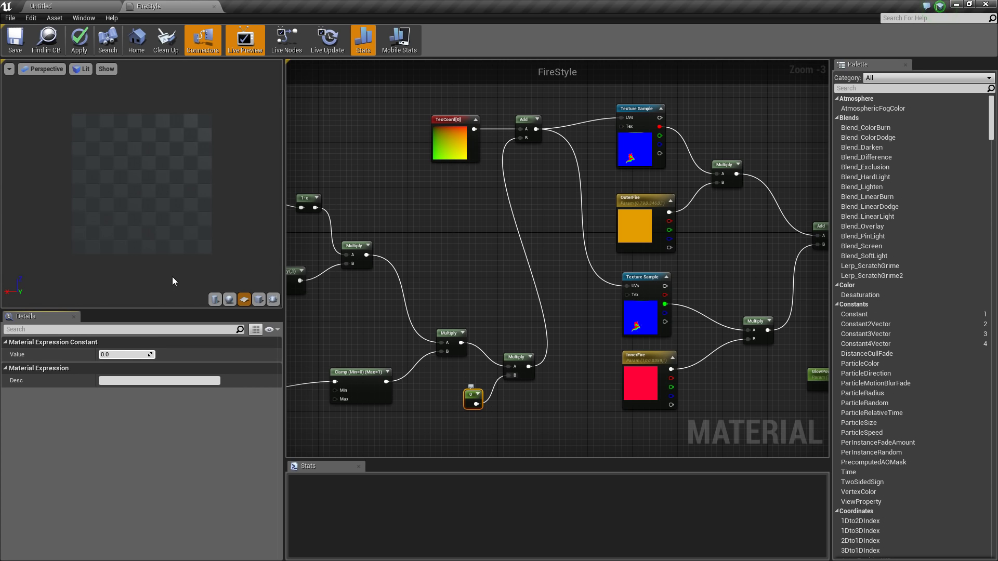
{"action": "left_click", "coordinate": [126, 354]}
{"action": "type", "text": "0.5"}
{"action": "key", "text": "Return"}
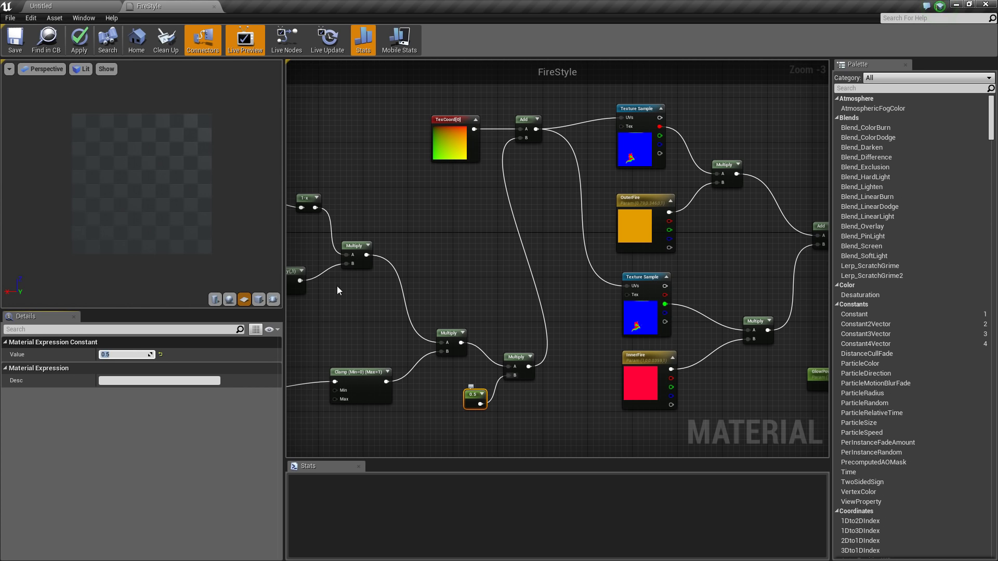
Apply the material changes and examine the distorted fire in the preview viewport
{"action": "right_click_drag", "start_coordinate": [485, 358], "coordinate": [440, 312]}
{"action": "right_click_drag", "start_coordinate": [393, 152], "coordinate": [382, 177]}
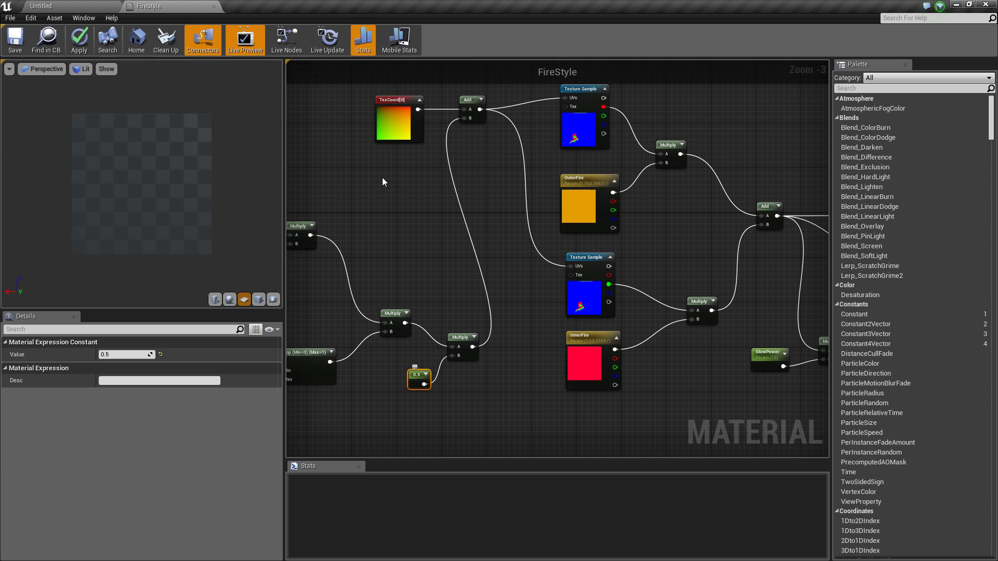
{"action": "right_click_drag", "start_coordinate": [676, 227], "coordinate": [560, 258]}
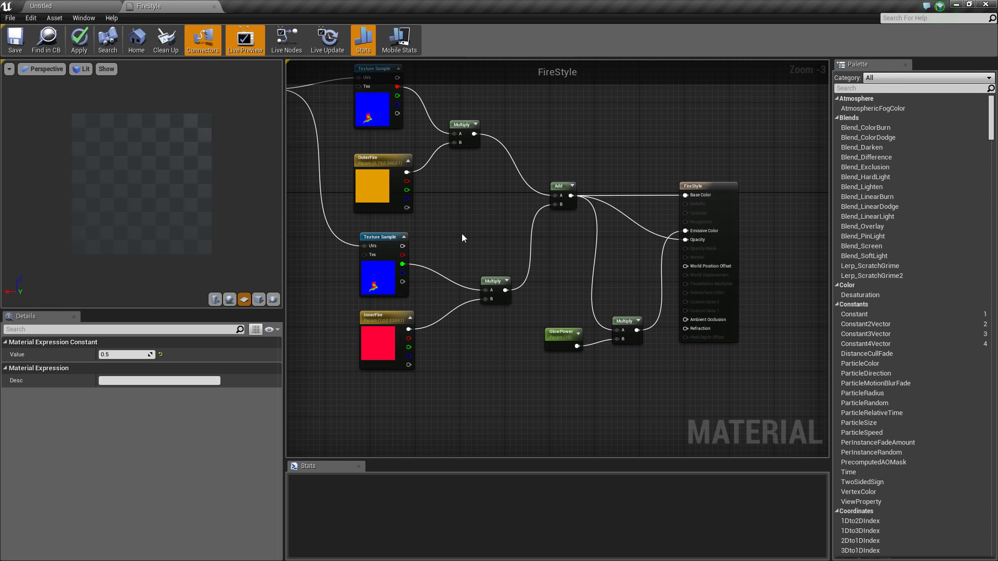
{"action": "left_click", "coordinate": [420, 254]}
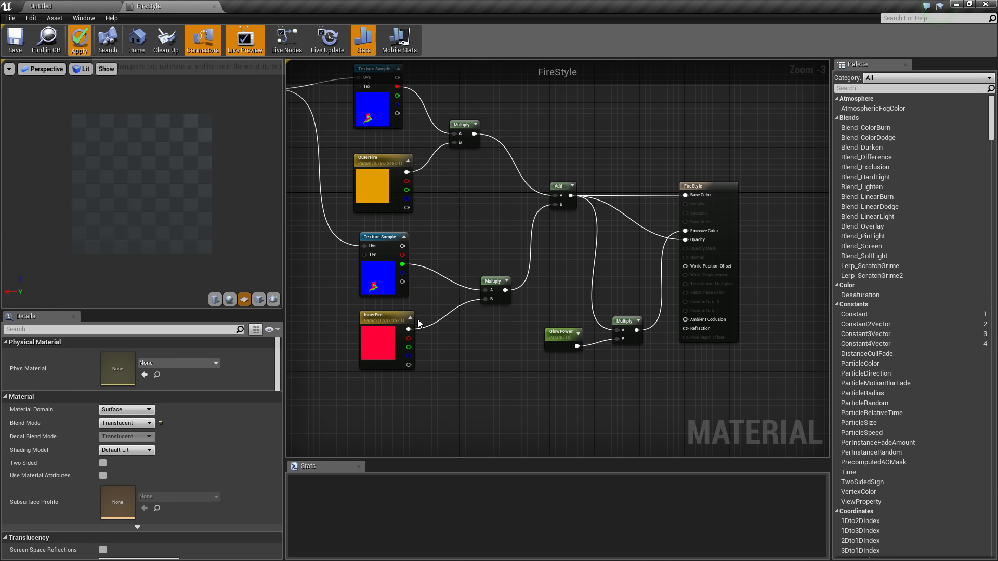
{"action": "key", "text": "Return"}
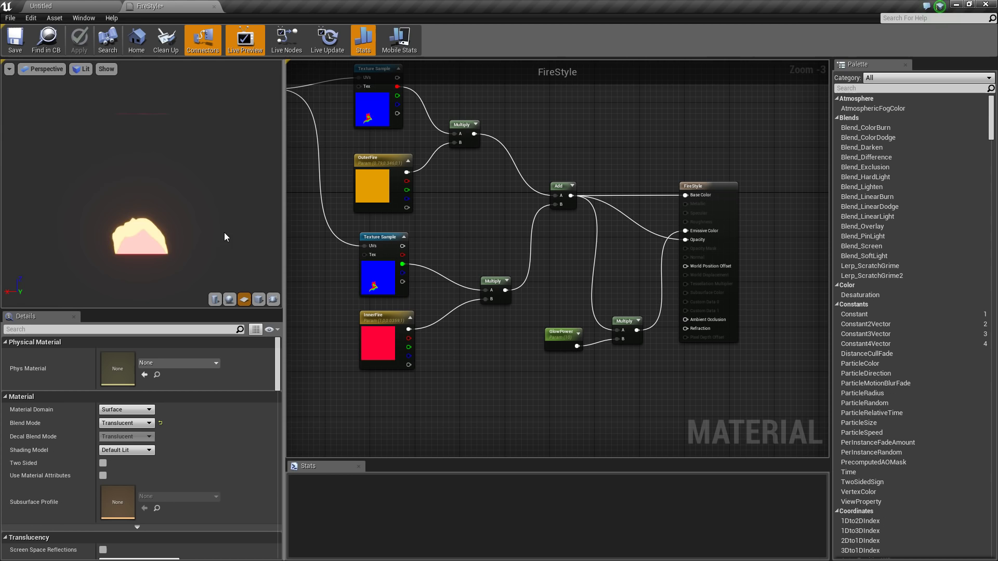
{"action": "right_click_drag", "start_coordinate": [417, 320], "coordinate": [512, 243]}
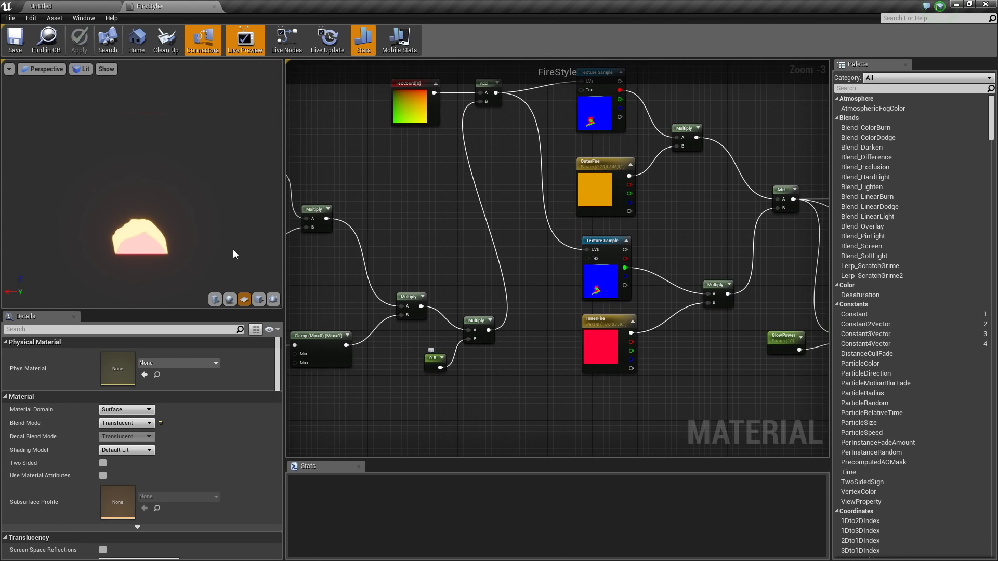
{"action": "mouse_move", "coordinate": [201, 237]}
{"action": "left_mouse_down"}
{"action": "mouse_move", "coordinate": [199, 227]}
{"action": "mouse_move", "coordinate": [200, 238]}
{"action": "left_mouse_up"}
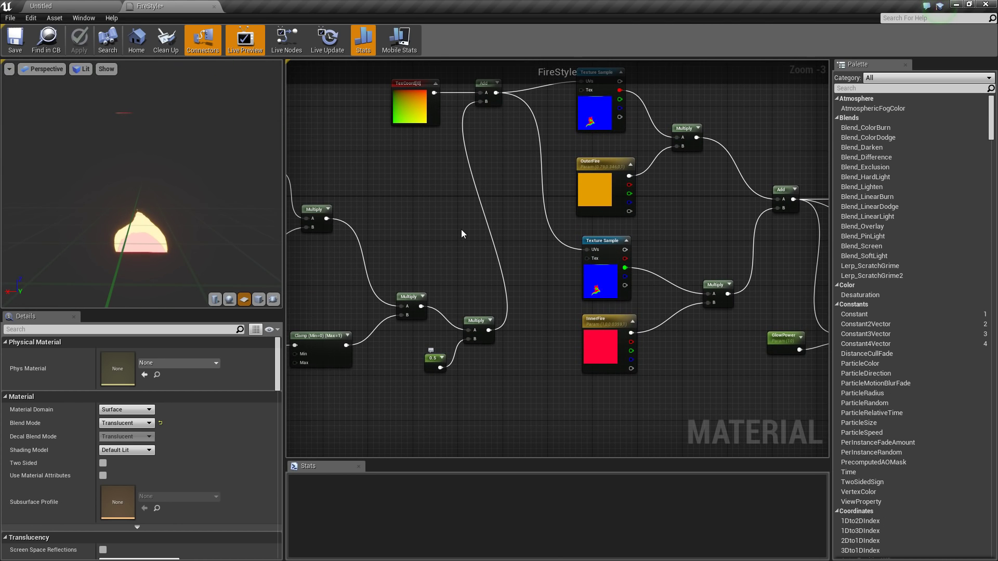
Set the constant feeding the last Multiply node to 5 and apply the material changes
{"action": "right_click_drag", "start_coordinate": [460, 229], "coordinate": [630, 208]}
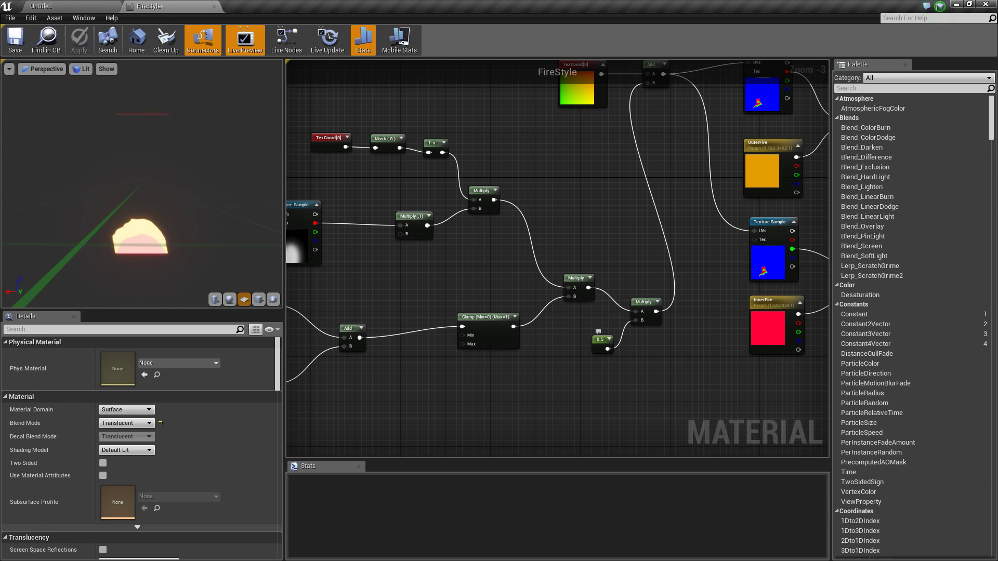
{"action": "left_click", "coordinate": [600, 341]}
{"action": "left_click", "coordinate": [118, 356]}
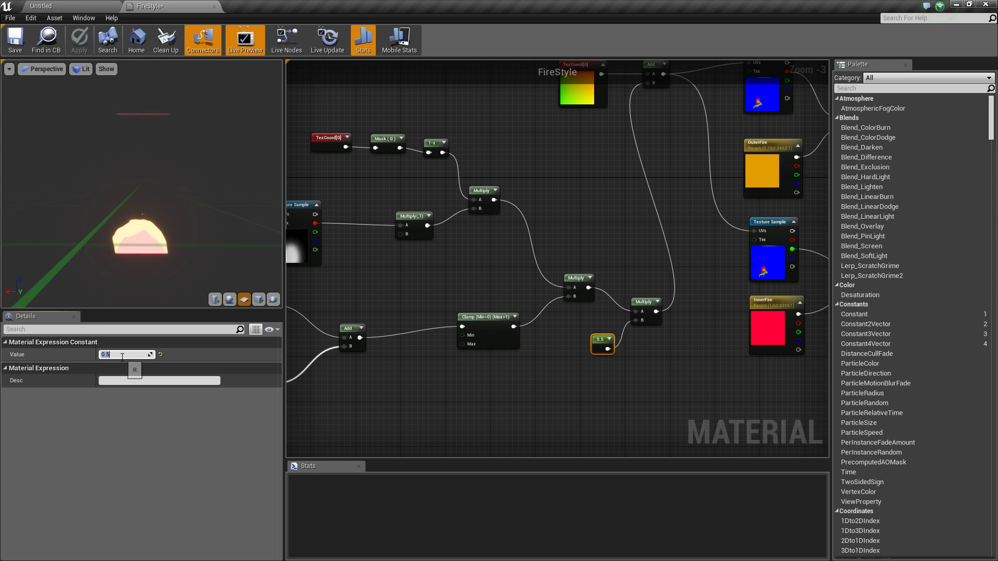
{"action": "type", "text": "5"}
{"action": "key", "text": "Return"}
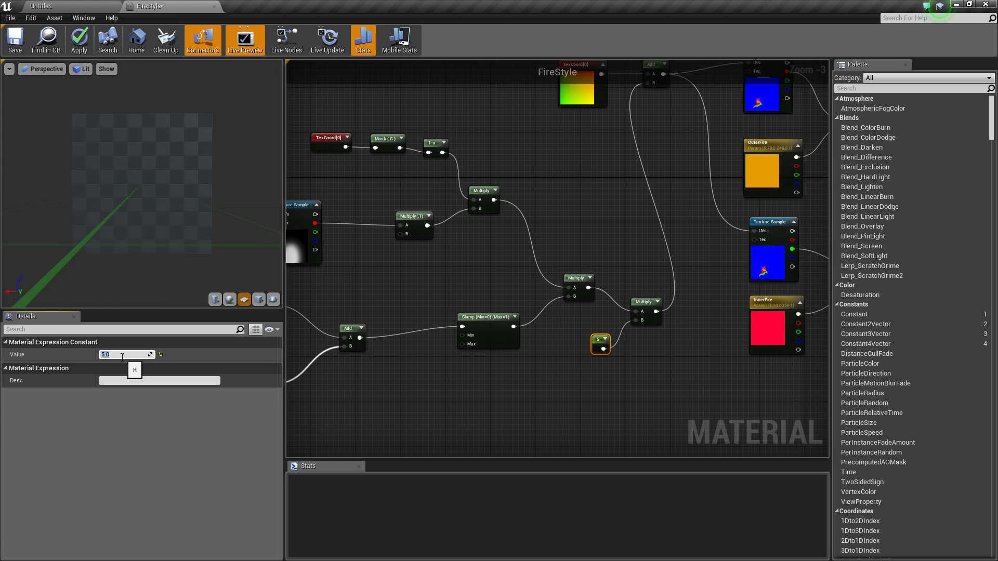
{"action": "left_click", "coordinate": [80, 51]}
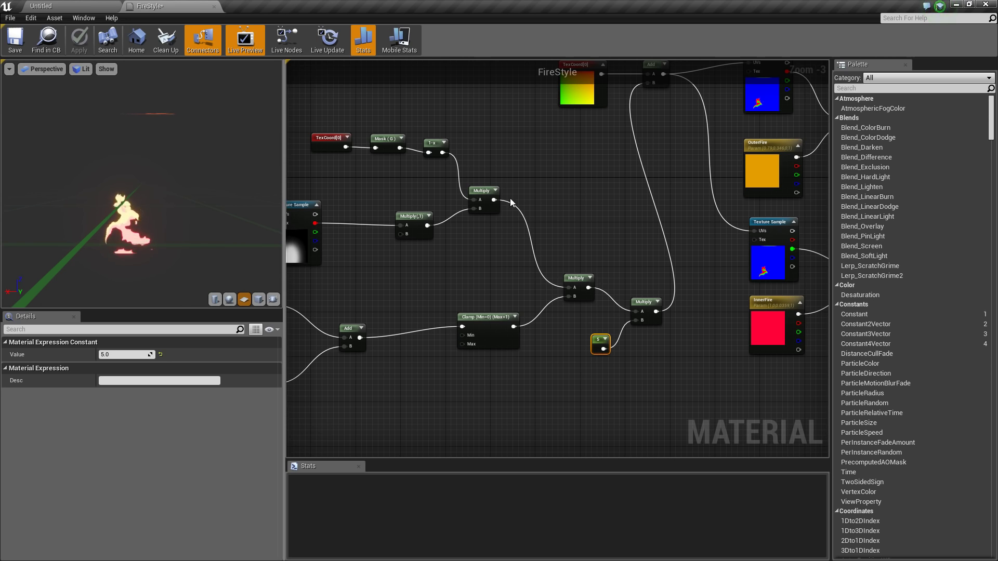
Set the sampler source of both fire texture samples to Shared: Clamp
{"action": "left_click", "coordinate": [723, 138]}
{"action": "right_click_drag", "start_coordinate": [718, 153], "coordinate": [704, 167]}
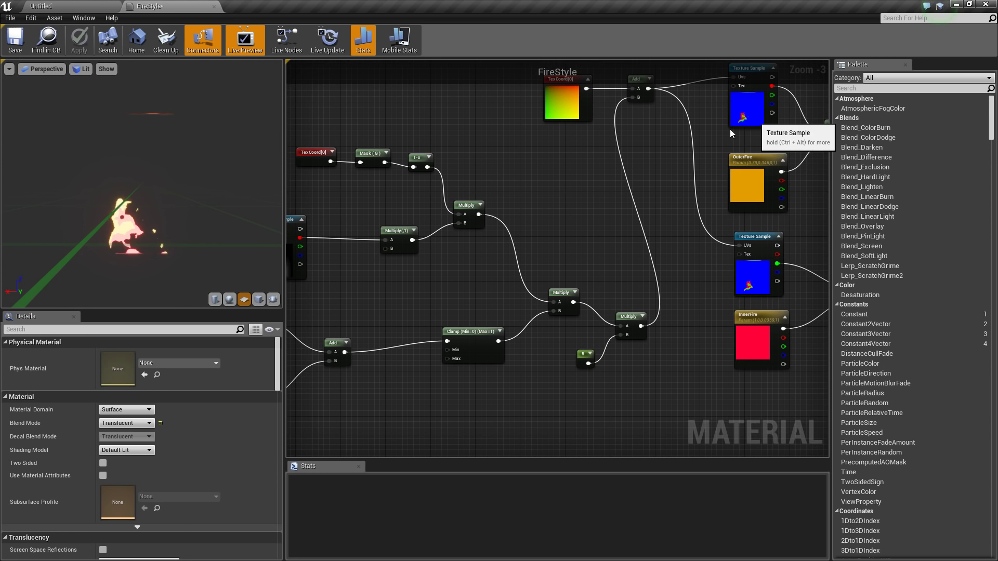
{"action": "left_click", "coordinate": [730, 127]}
{"action": "left_click", "coordinate": [152, 369]}
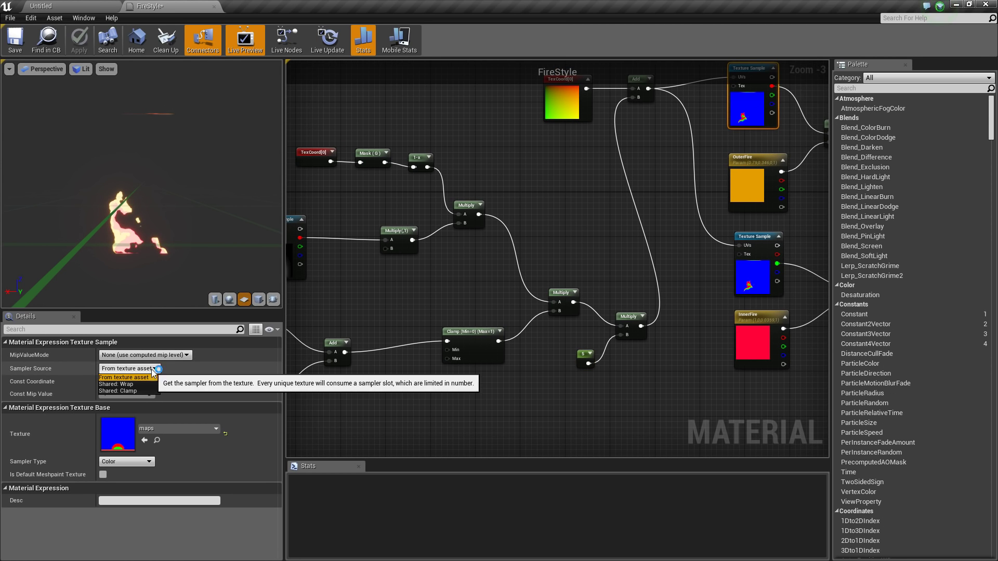
{"action": "left_click", "coordinate": [125, 391]}
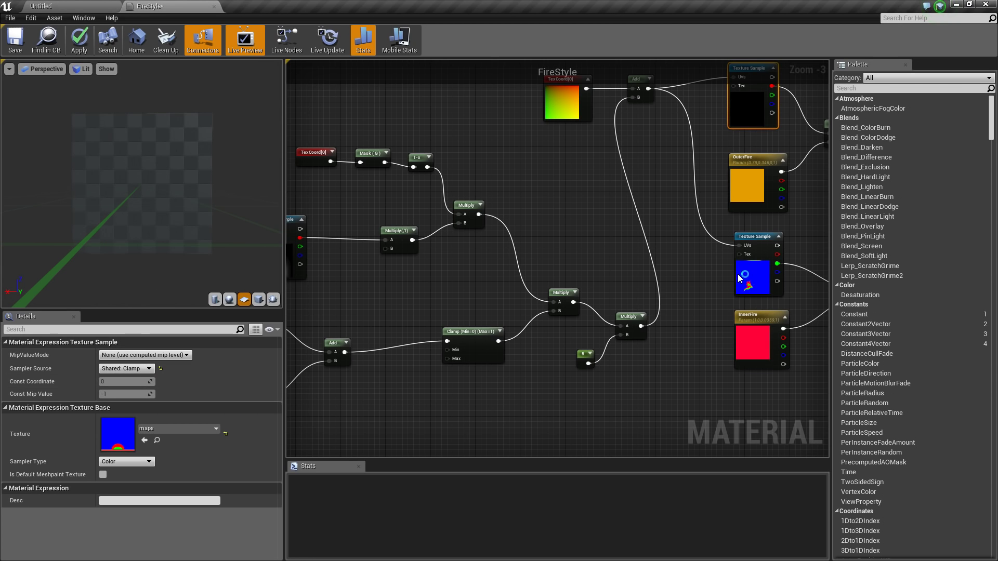
{"action": "left_click", "coordinate": [754, 237]}
{"action": "left_click", "coordinate": [140, 369]}
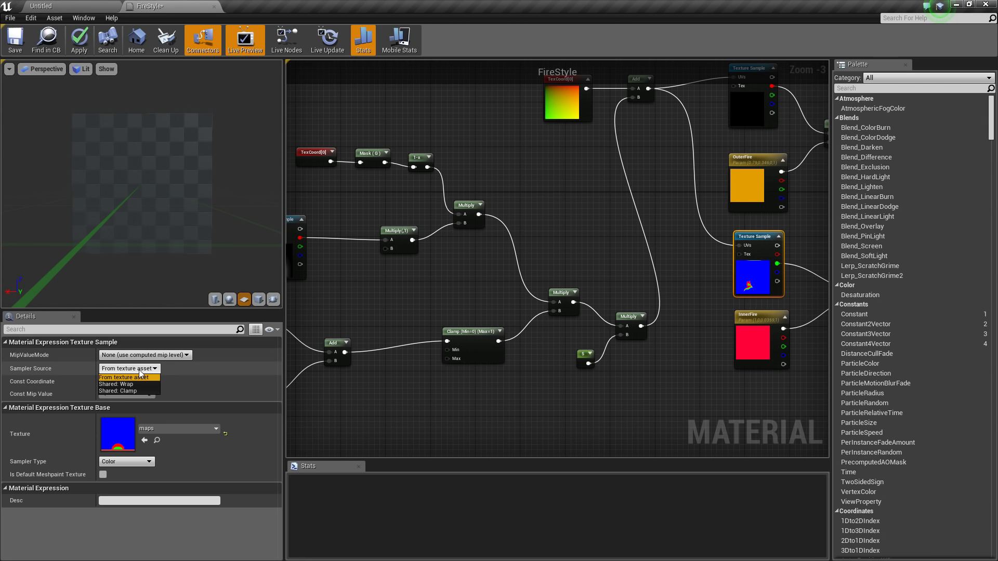
{"action": "left_click", "coordinate": [135, 392]}
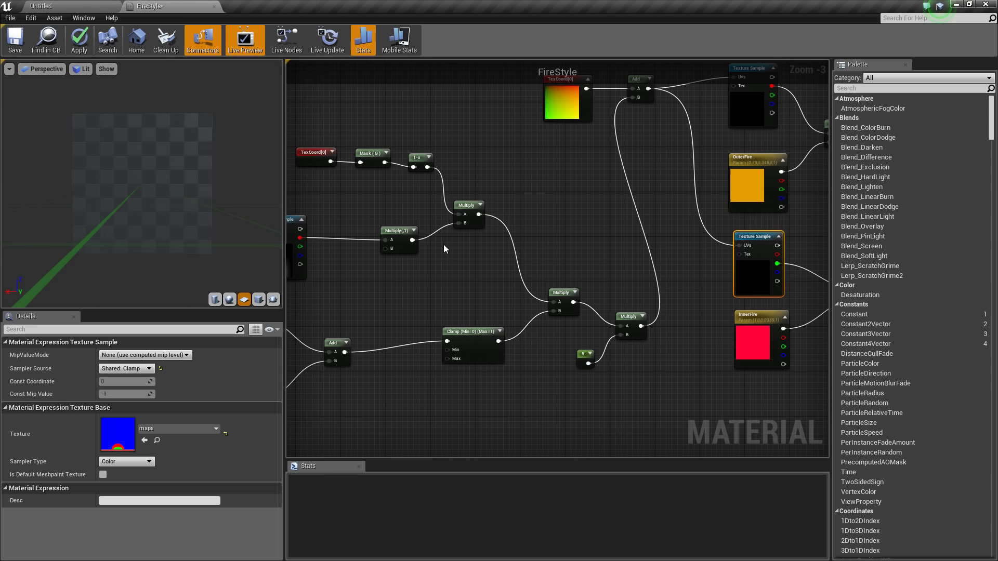
{"action": "left_click", "coordinate": [468, 188]}
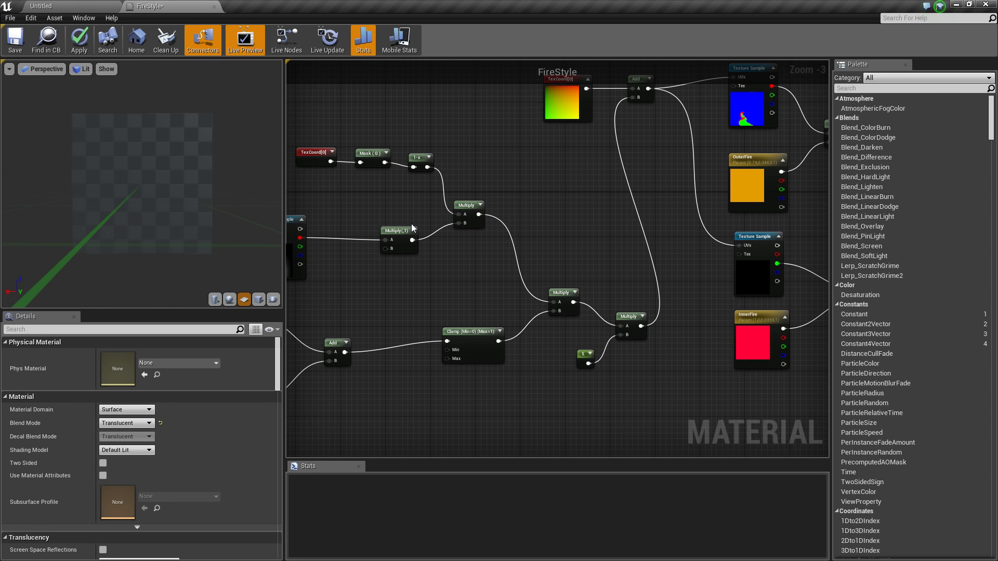
Apply the material changes, turn on Live Update, and examine the fire up close in the preview viewport
{"action": "left_click", "coordinate": [66, 62]}
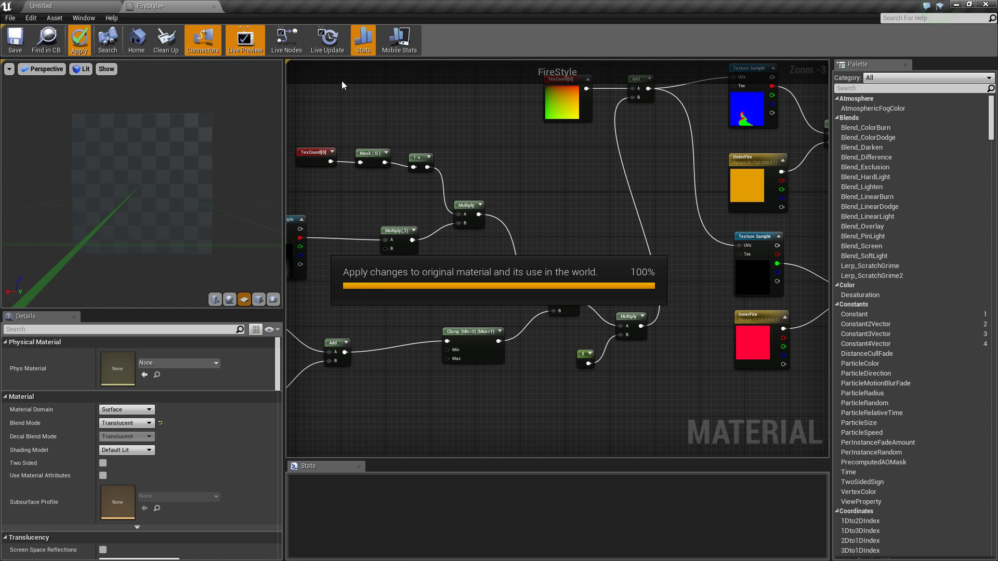
{"action": "left_click", "coordinate": [327, 47]}
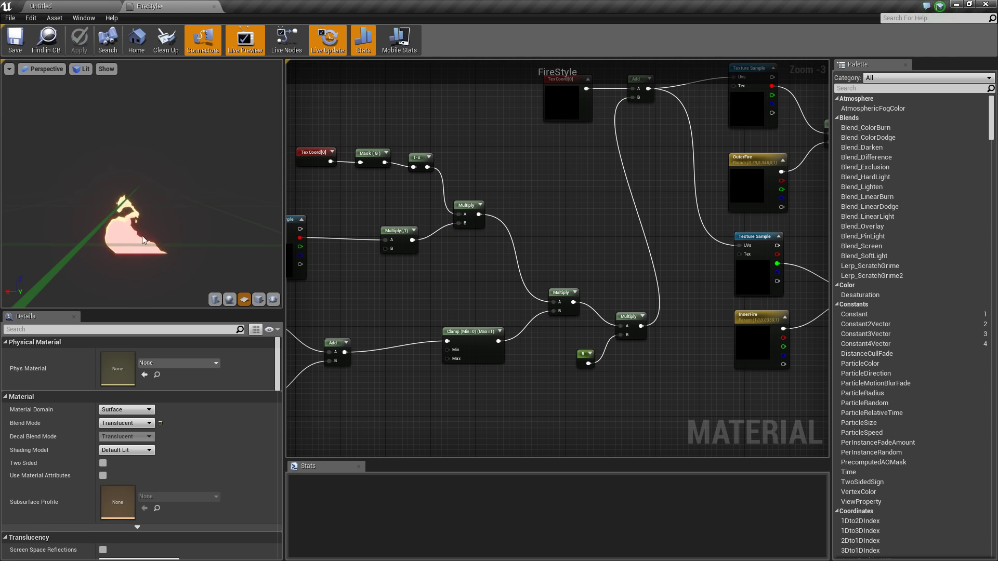
{"action": "scroll", "coordinate": [178, 250], "scroll_direction": "up", "scroll_amount": 3}
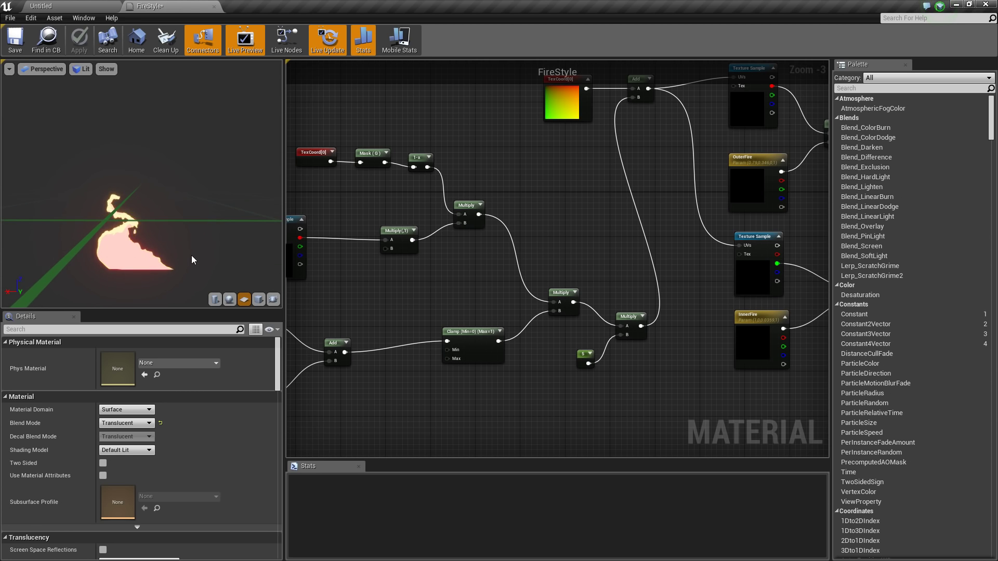
{"action": "left_click_drag", "start_coordinate": [193, 258], "coordinate": [174, 227]}
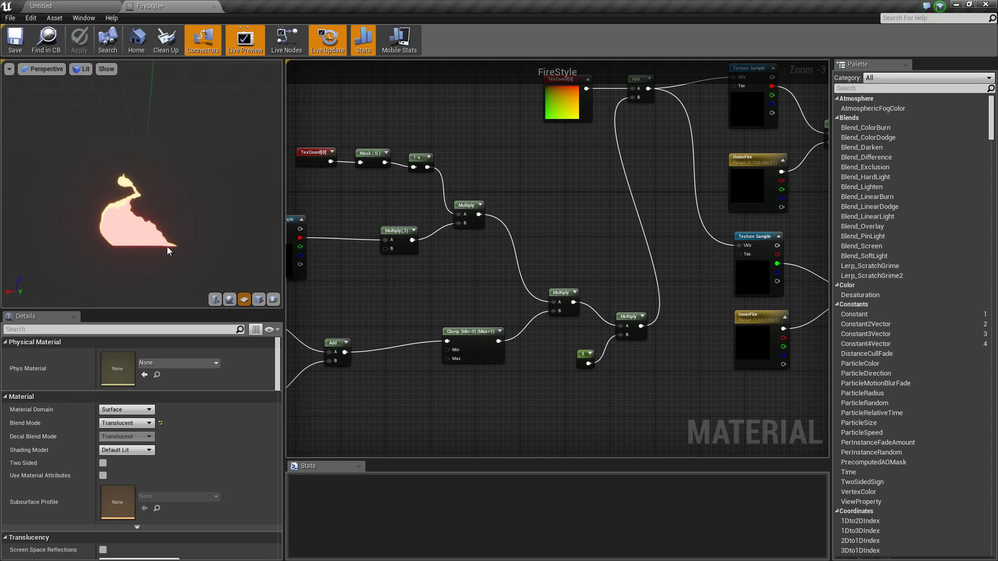
Move the fire textures' TexCoord node away from the Add node and connect it to a new Component Mask limited to R
{"action": "right_click_drag", "start_coordinate": [557, 175], "coordinate": [539, 227]}
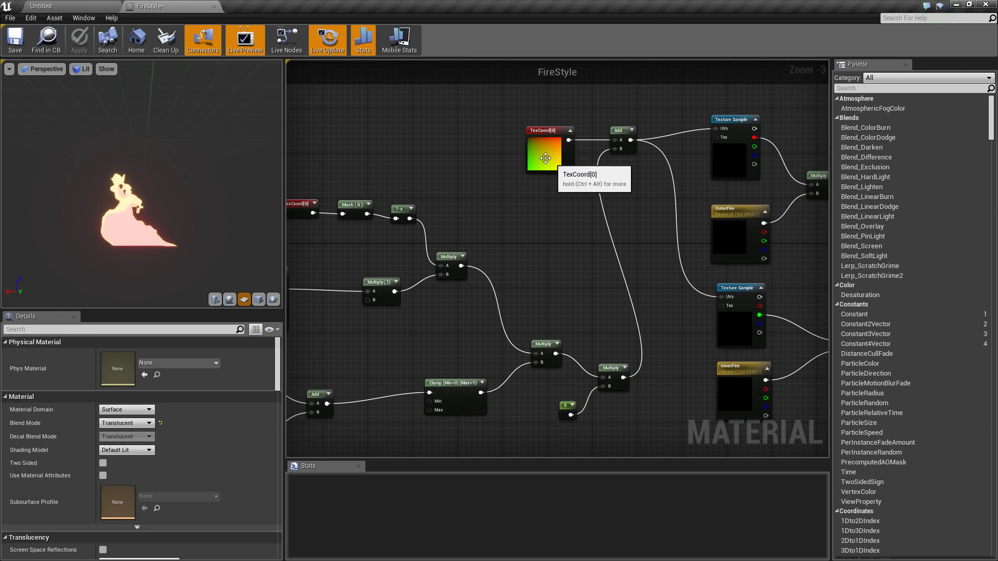
{"action": "left_click_drag", "start_coordinate": [543, 162], "coordinate": [527, 100]}
{"action": "type", "text": "add"}
{"action": "key", "text": "Return"}
{"action": "left_click", "coordinate": [560, 147]}
{"action": "left_click", "coordinate": [103, 367]}
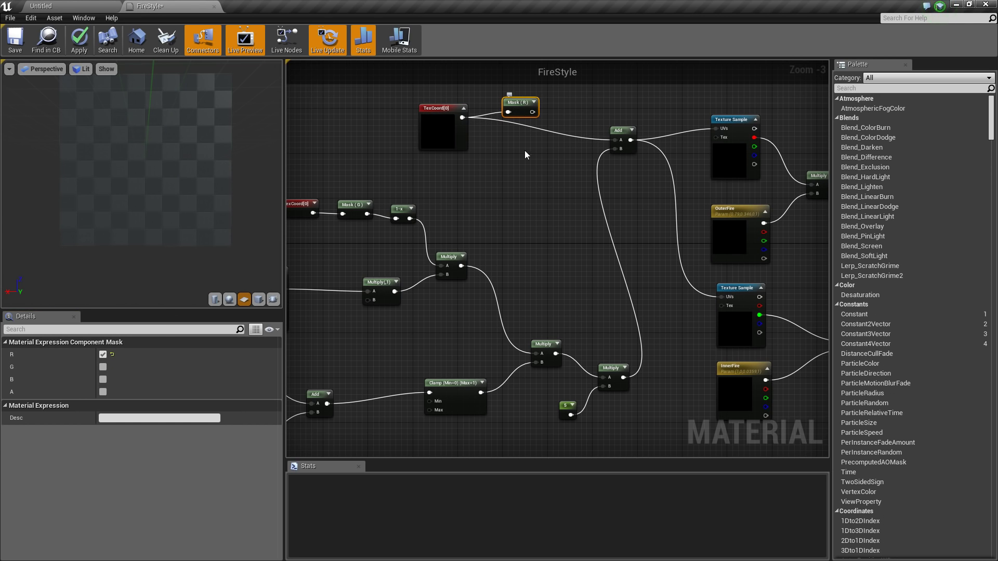
Duplicate the R mask, feed the copy from the same TexCoord node, and set it to output only G
{"action": "key", "text": "ctrl+w"}
{"action": "left_click_drag", "start_coordinate": [544, 179], "coordinate": [512, 151]}
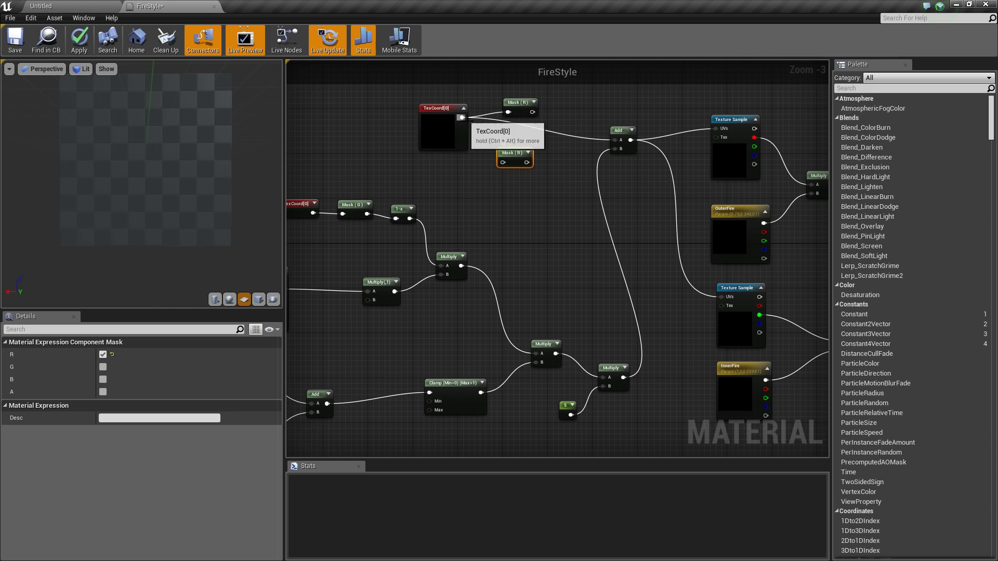
{"action": "left_click_drag", "start_coordinate": [462, 118], "coordinate": [511, 157]}
{"action": "left_click", "coordinate": [103, 355]}
{"action": "left_click", "coordinate": [103, 367]}
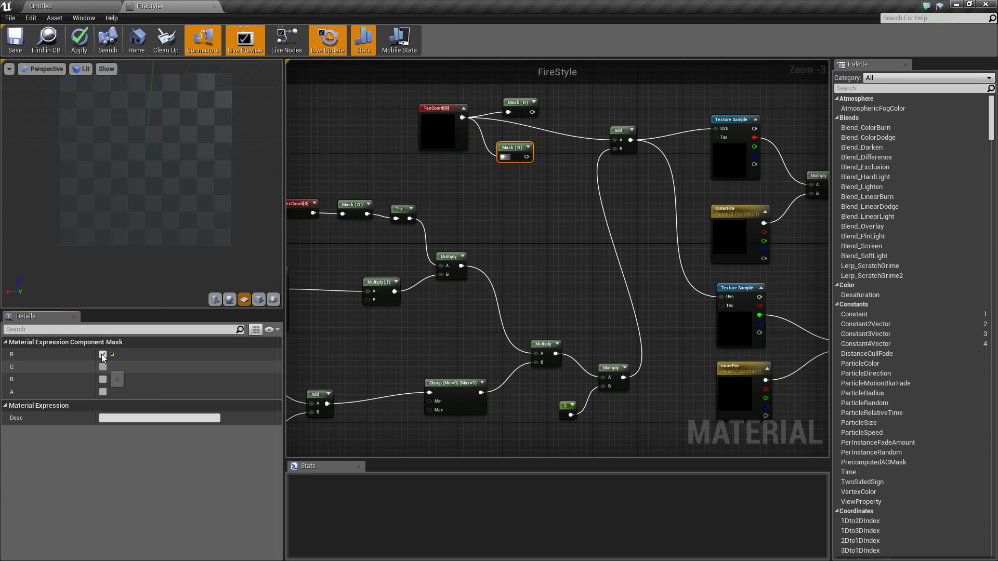
Move the UV Add node beside the G mask and feed the mask into its A input in place of the TexCoord
{"action": "left_click_drag", "start_coordinate": [532, 112], "coordinate": [583, 123]}
{"action": "left_click", "coordinate": [589, 109]}
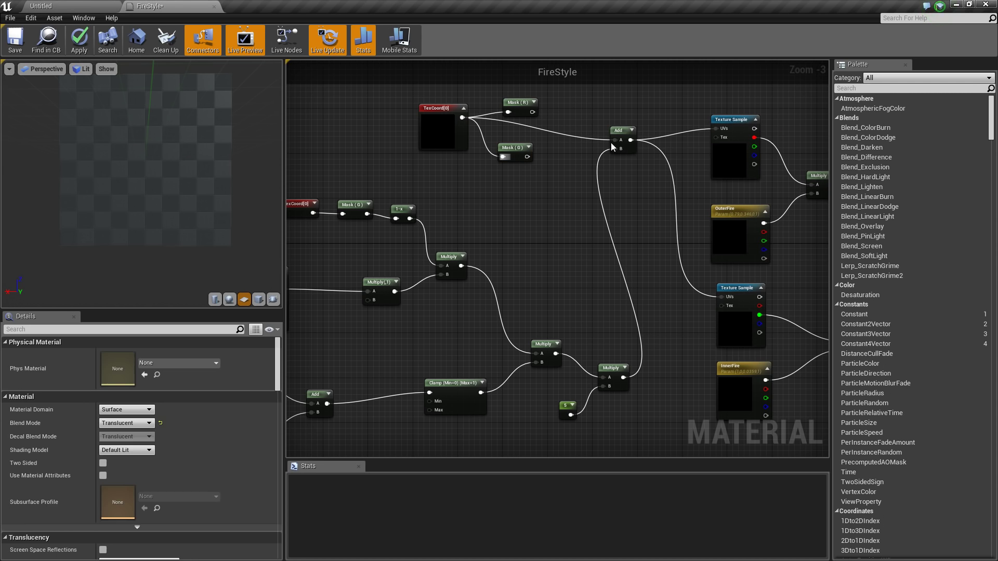
{"action": "left_click", "coordinate": [608, 148]}
{"action": "left_click_drag", "start_coordinate": [528, 157], "coordinate": [580, 147]}
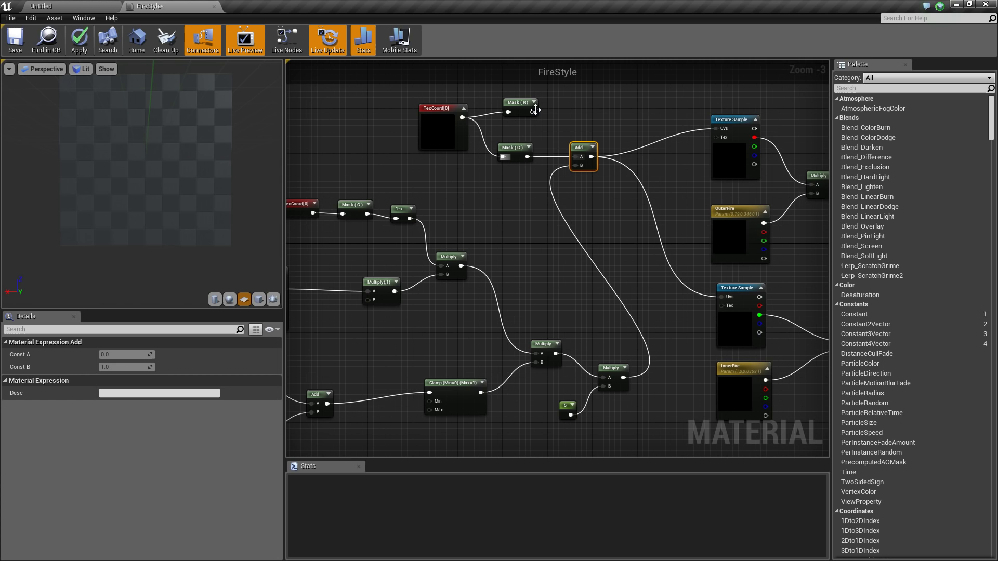
Create an Append node fed by the R mask at input A and place it ahead of the fire texture samples
{"action": "left_click_drag", "start_coordinate": [532, 112], "coordinate": [606, 111]}
{"action": "type", "text": "append"}
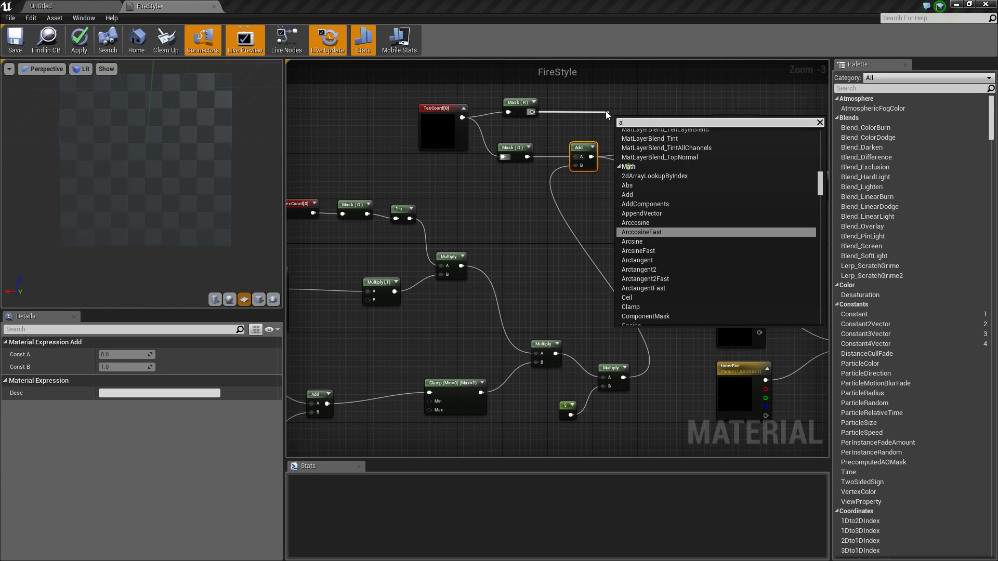
{"action": "key", "text": "Return"}
{"action": "left_click_drag", "start_coordinate": [639, 138], "coordinate": [651, 132]}
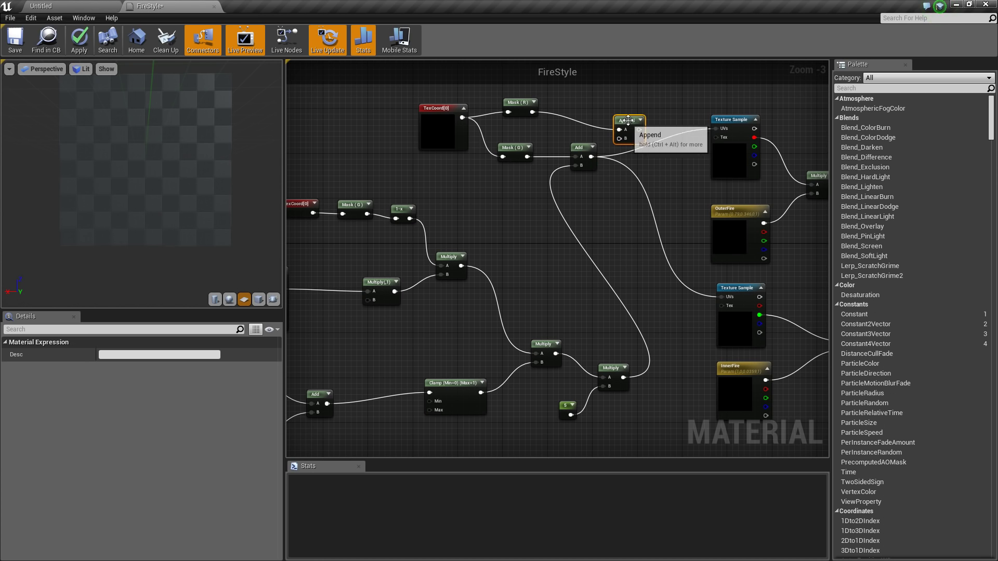
Transfer the Add node's texture UV connections to the Append output, feed Add into Append's B input, and apply the material changes
{"action": "left_click_drag", "start_coordinate": [593, 157], "coordinate": [651, 123], "text": "ctrl"}
{"action": "left_click_drag", "start_coordinate": [591, 155], "coordinate": [632, 132]}
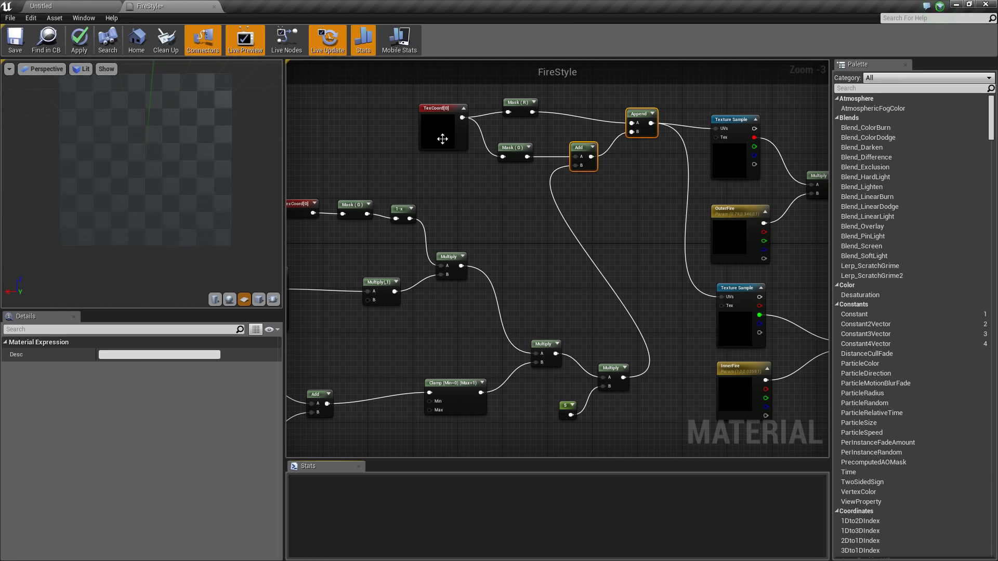
{"action": "left_click", "coordinate": [414, 139]}
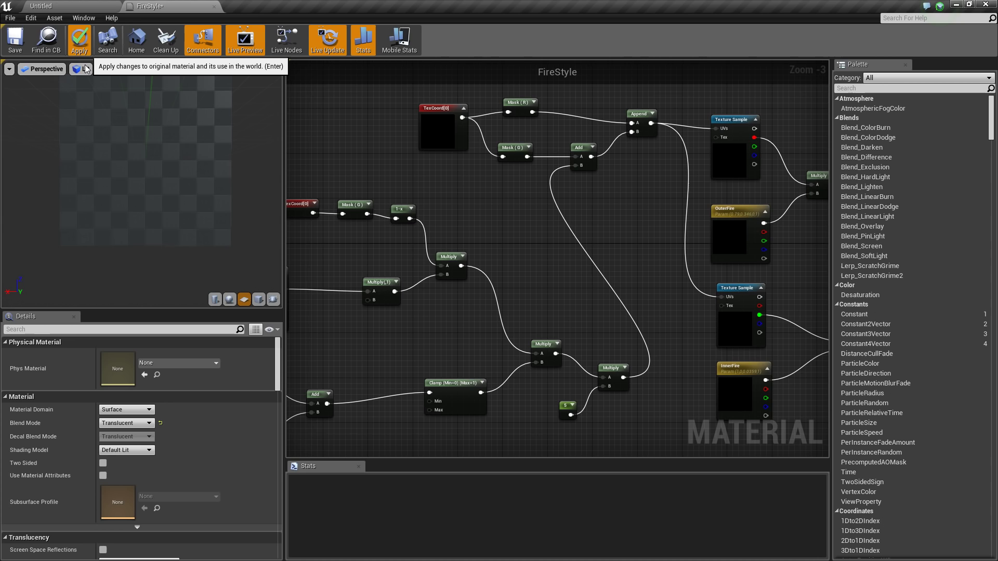
{"action": "key", "text": "Return"}
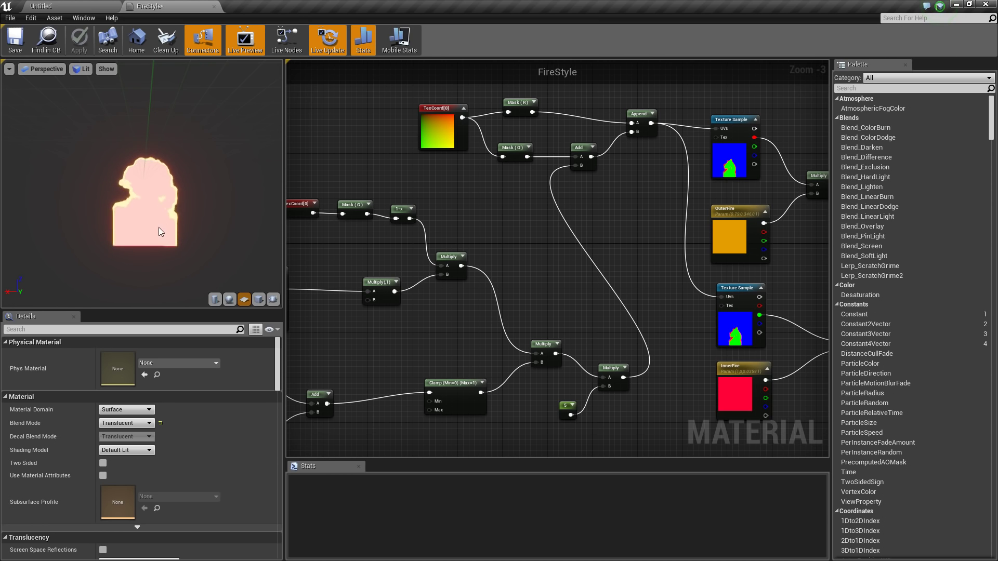
Set the constant feeding the last Multiply node to 2 and apply the material changes
{"action": "right_click_drag", "start_coordinate": [536, 272], "coordinate": [524, 208]}
{"action": "left_click", "coordinate": [555, 346]}
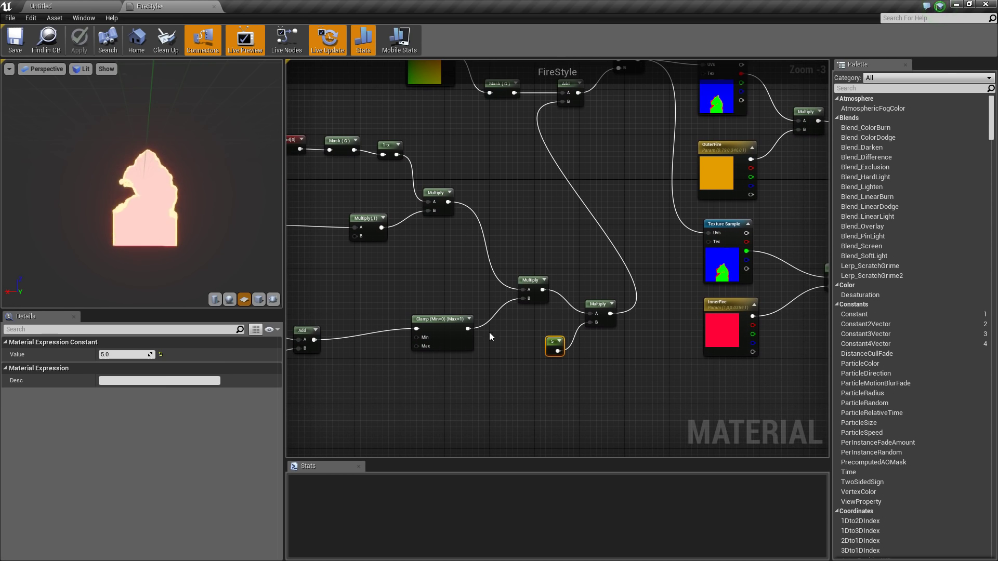
{"action": "left_click", "coordinate": [121, 355]}
{"action": "type", "text": "2"}
{"action": "key", "text": "Return"}
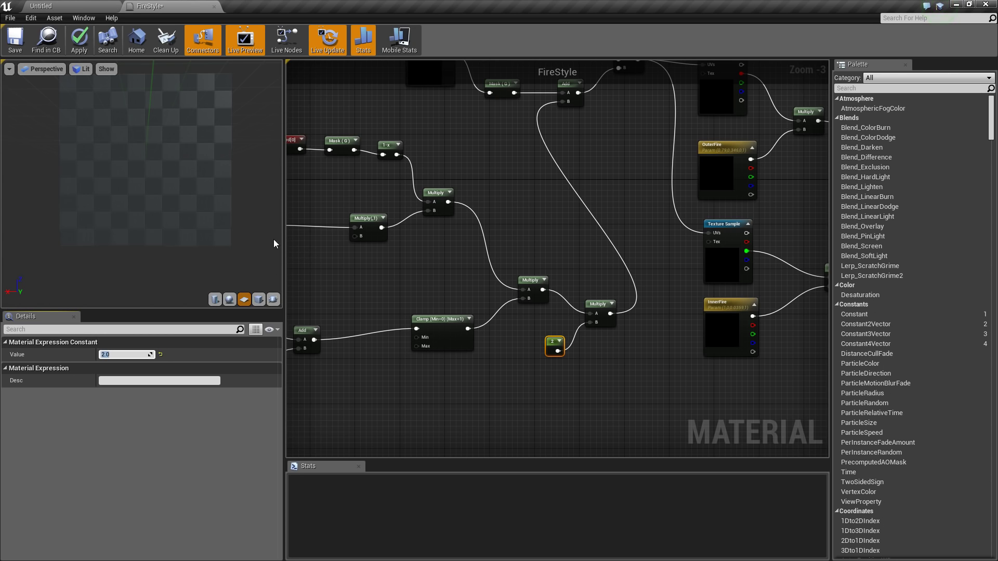
{"action": "left_click", "coordinate": [80, 45]}
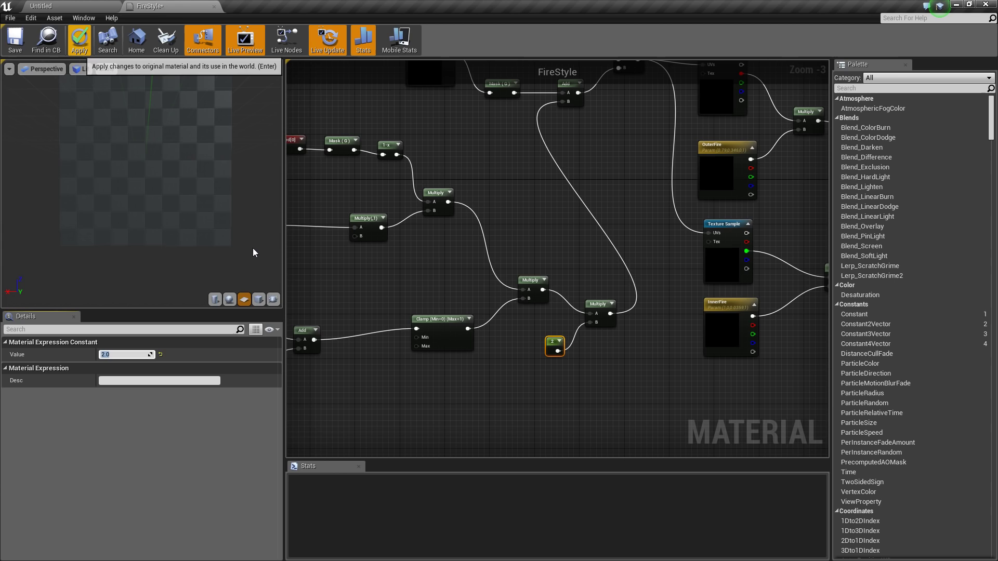
{"action": "key", "text": "Return"}
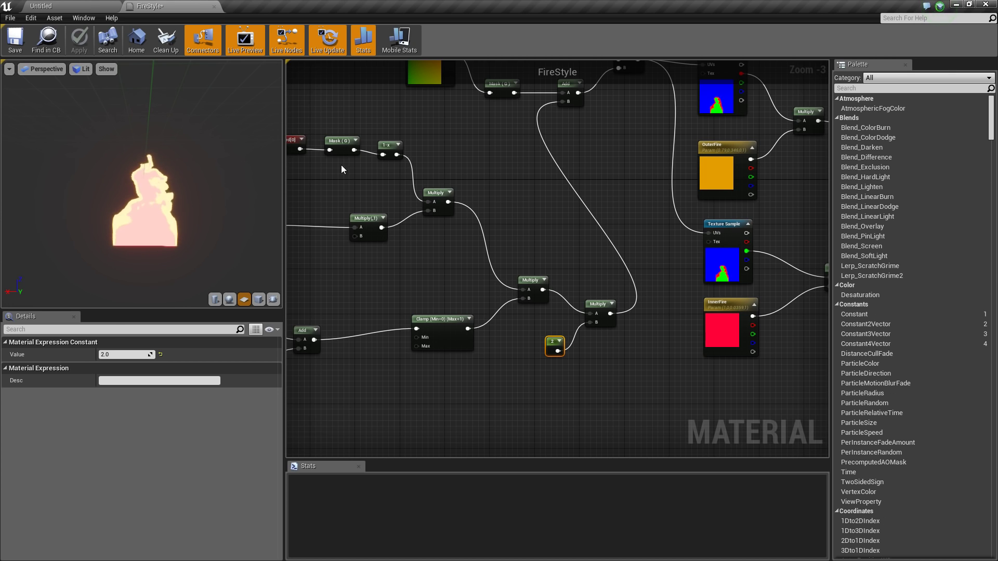
Disconnect the 1-x gradient output from its Multiply node and apply the material changes
{"action": "right_click_drag", "start_coordinate": [341, 164], "coordinate": [501, 196]}
{"action": "right_click_drag", "start_coordinate": [562, 147], "coordinate": [545, 177]}
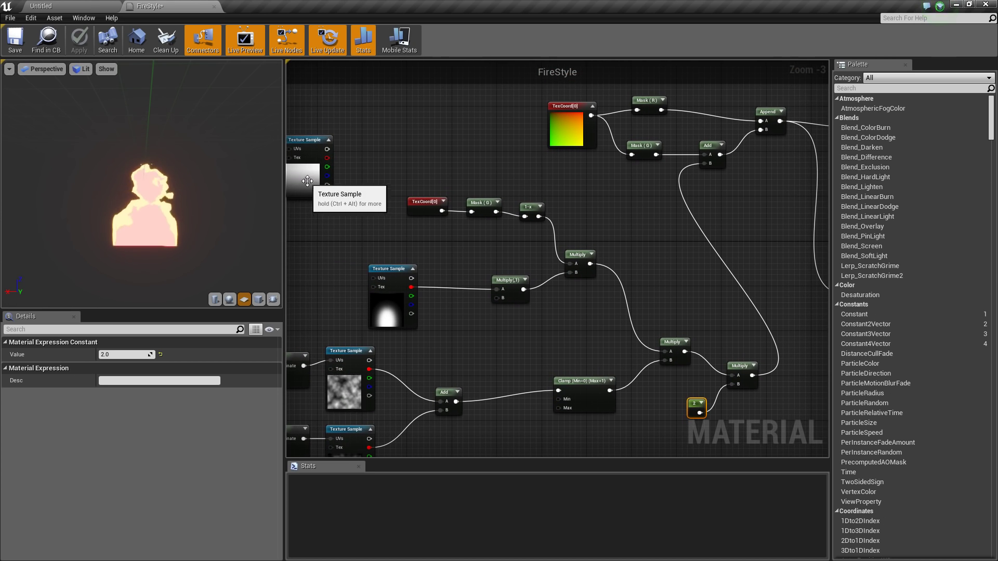
{"action": "left_click_drag", "start_coordinate": [304, 181], "coordinate": [370, 197]}
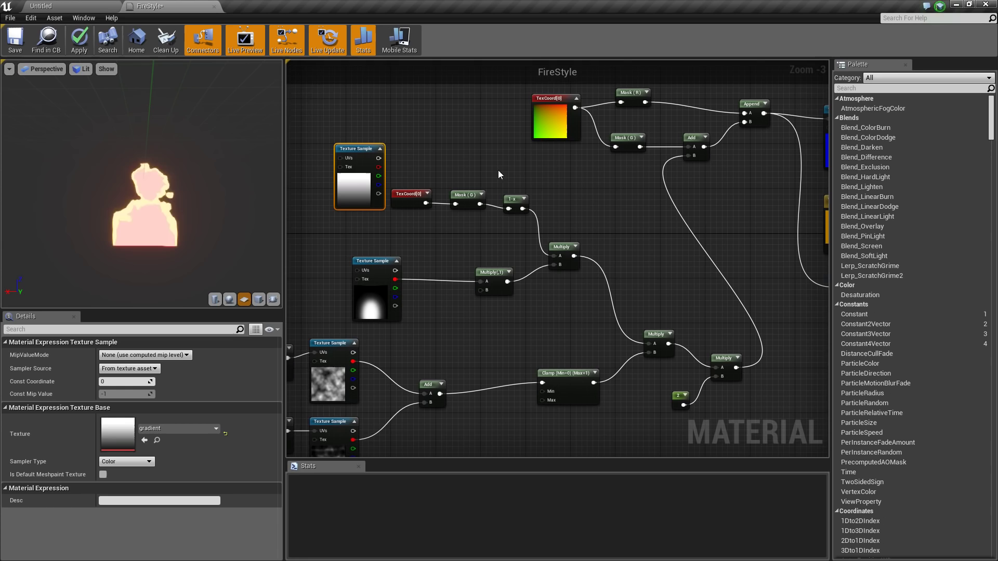
{"action": "left_click", "coordinate": [524, 208], "text": "alt"}
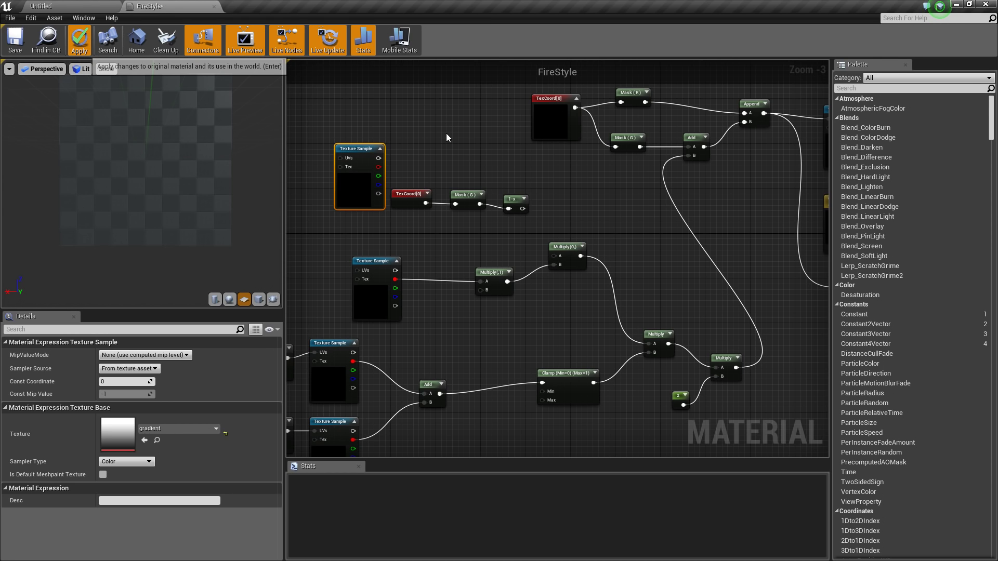
{"action": "key", "text": "Return"}
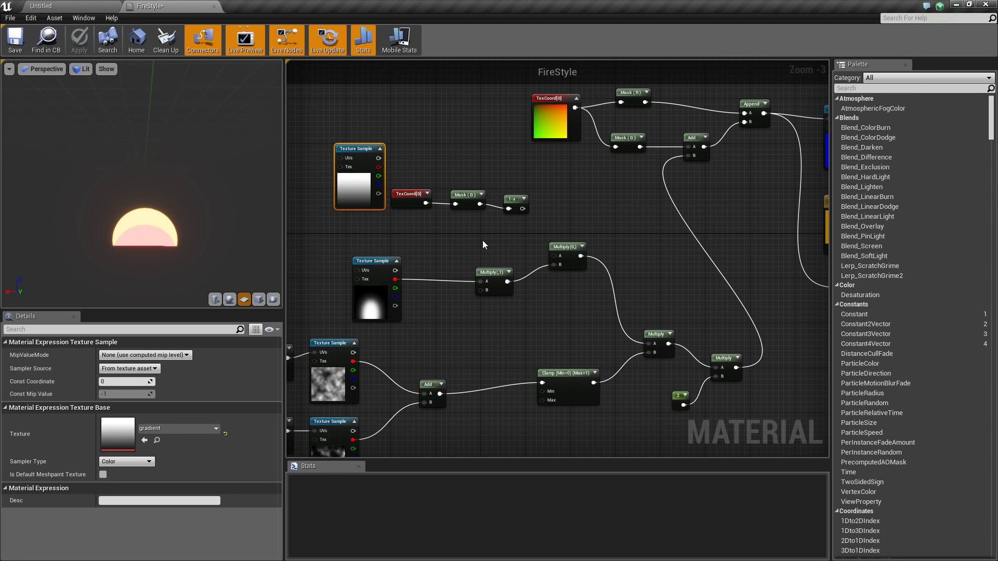
Add a constant of 1 to input A of the Multiply that combines with the shape mask, and apply the material changes
{"action": "right_click_drag", "start_coordinate": [516, 242], "coordinate": [509, 237]}
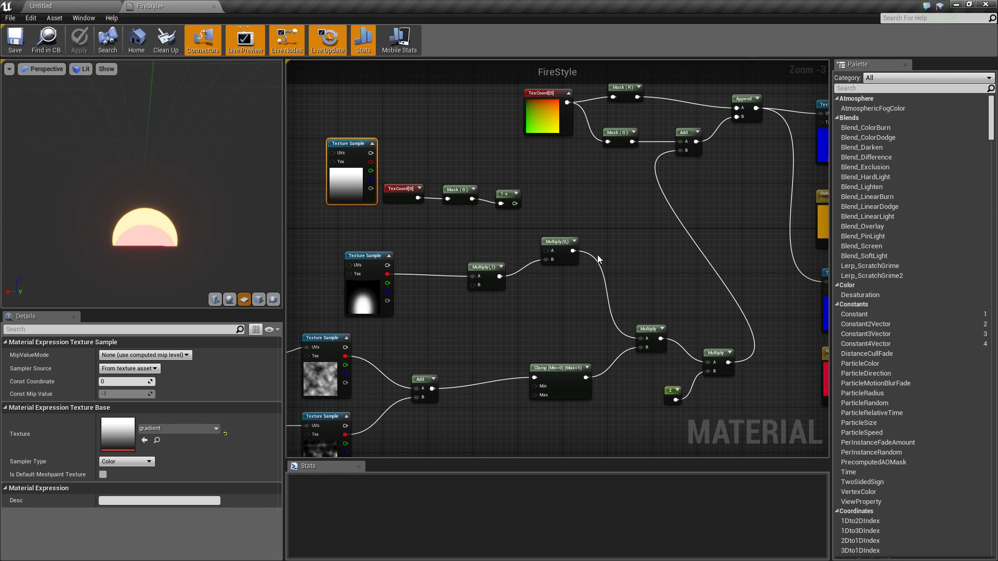
{"action": "left_click", "coordinate": [497, 223]}
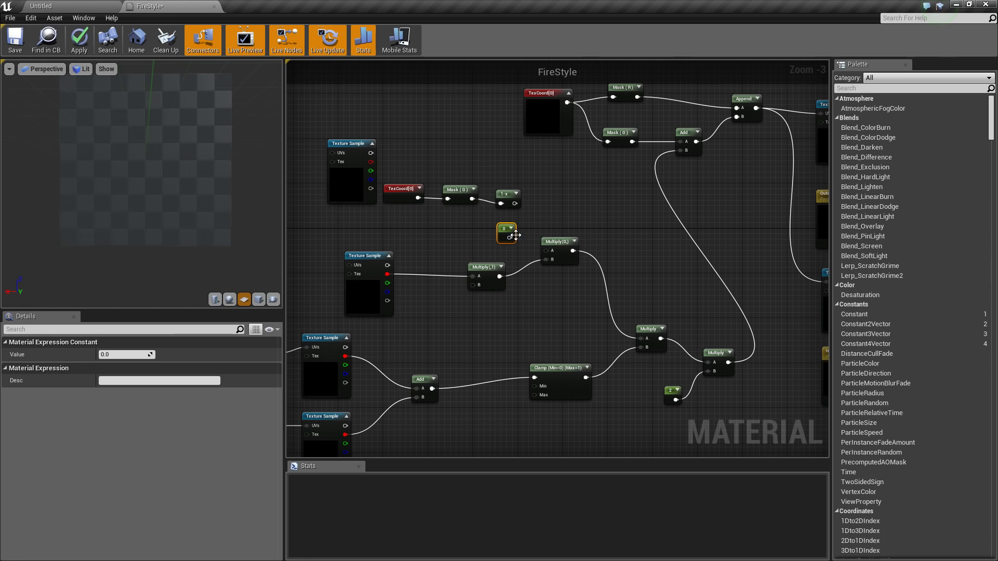
{"action": "left_click_drag", "start_coordinate": [509, 238], "coordinate": [552, 252]}
{"action": "left_click_drag", "start_coordinate": [505, 230], "coordinate": [503, 227]}
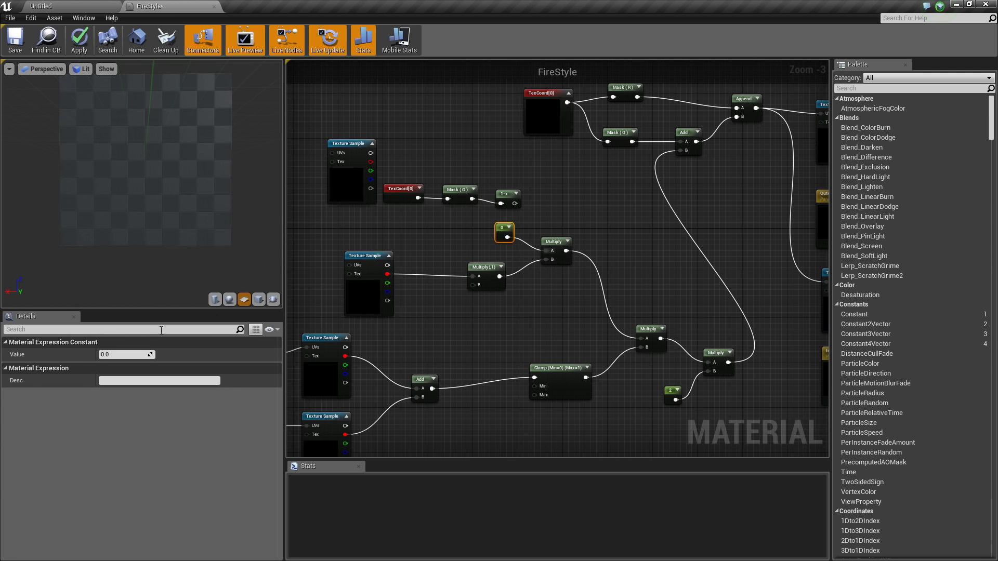
{"action": "left_click", "coordinate": [131, 355]}
{"action": "type", "text": "1"}
{"action": "key", "text": "Return"}
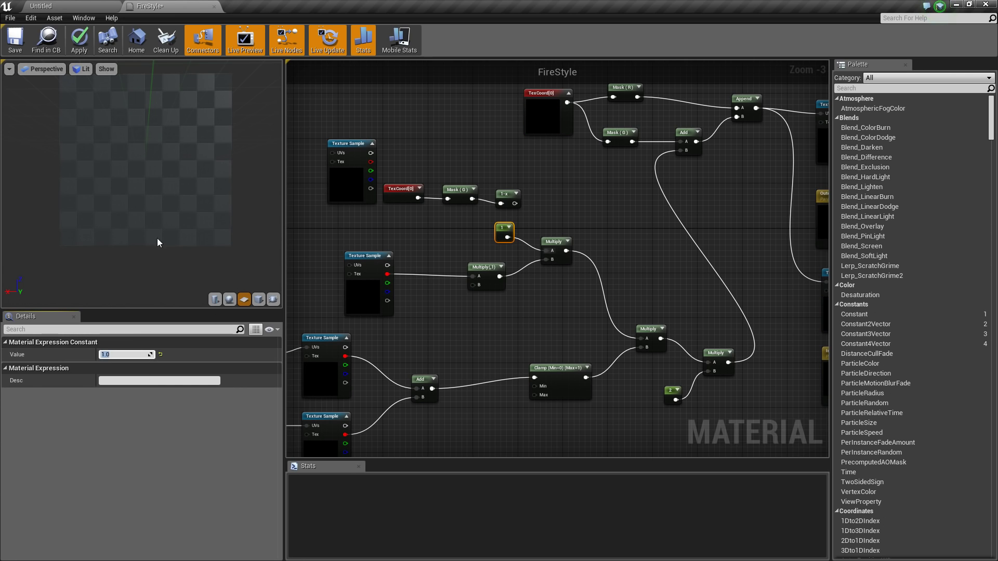
{"action": "left_click", "coordinate": [79, 41]}
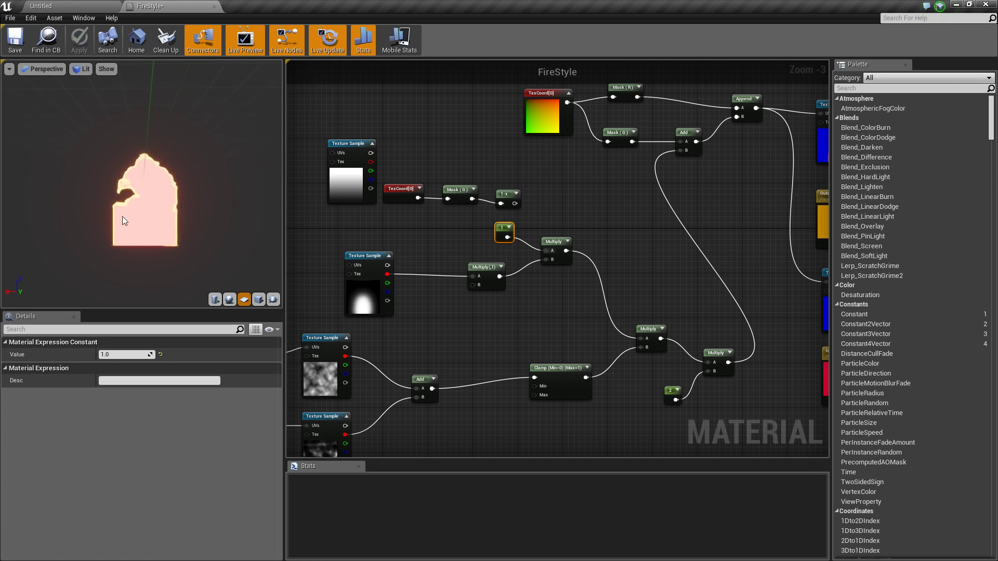
Reconnect the 1-x output to the Multiply node's A input and delete the substitute constant
{"action": "left_click_drag", "start_coordinate": [515, 204], "coordinate": [490, 233]}
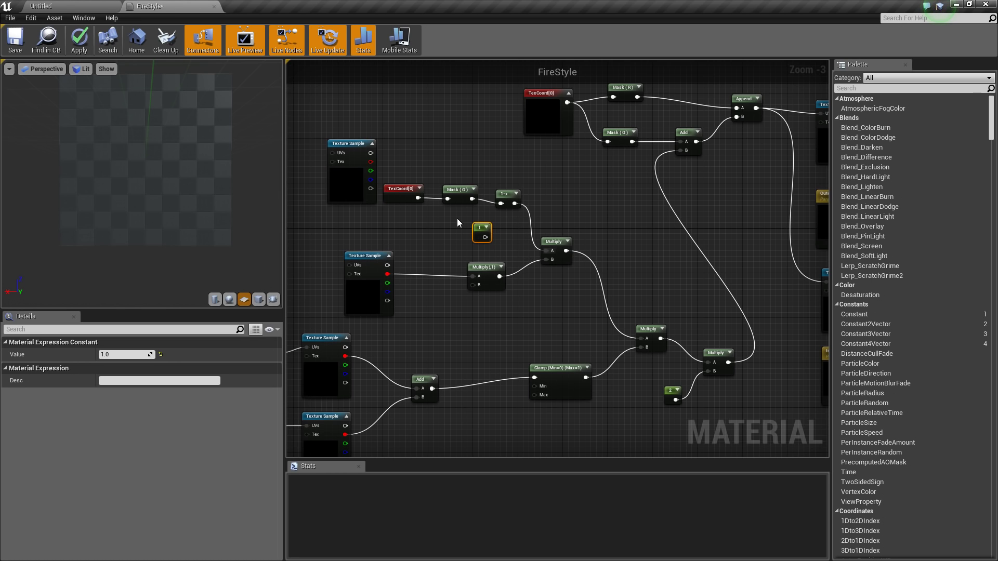
{"action": "key", "text": "Delete"}
Move the unconnected gradient texture sample farther away from the TexCoord node of the G mask and 1-x chain
{"action": "right_click_drag", "start_coordinate": [673, 261], "coordinate": [576, 251]}
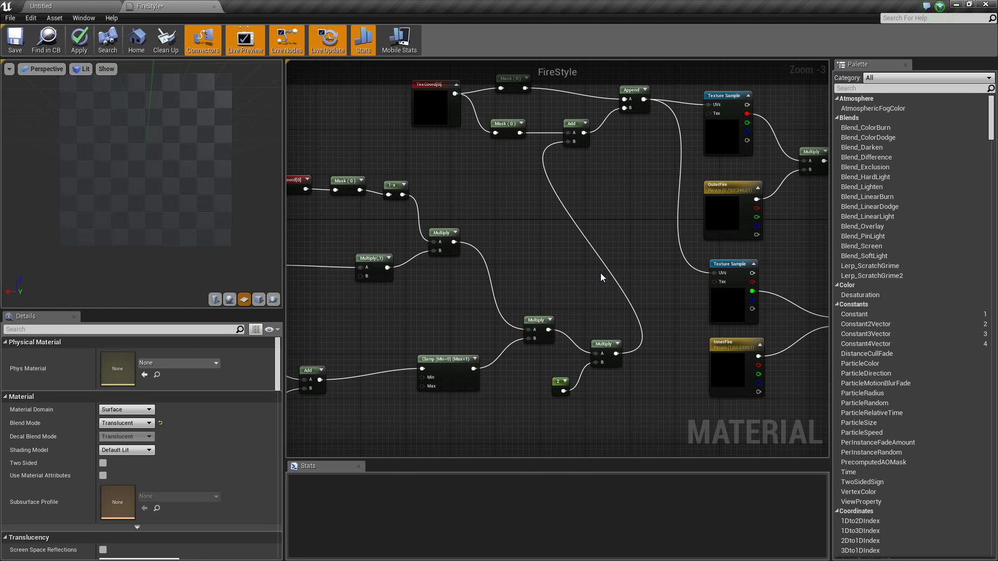
{"action": "right_click_drag", "start_coordinate": [551, 212], "coordinate": [541, 220]}
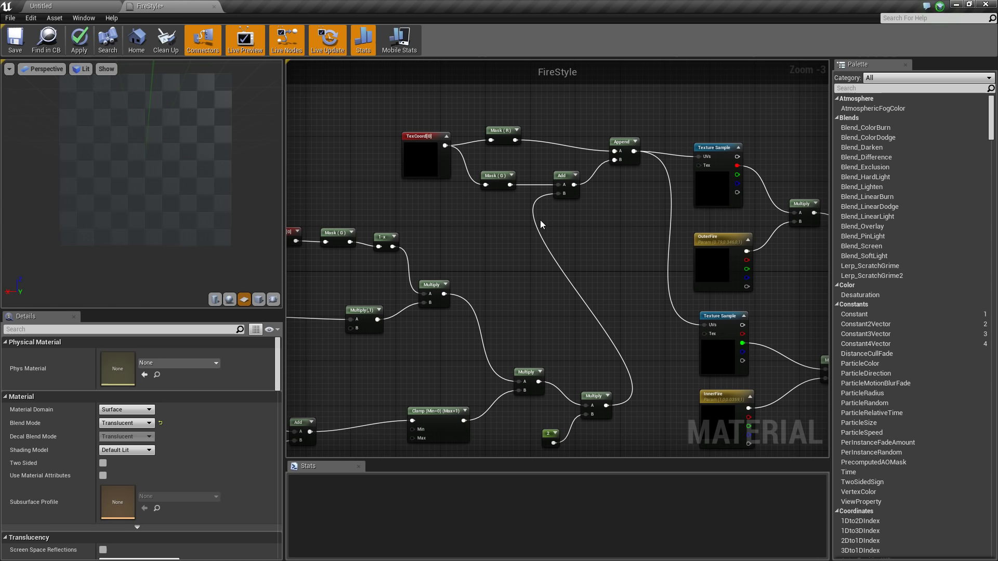
{"action": "right_click_drag", "start_coordinate": [603, 253], "coordinate": [391, 237]}
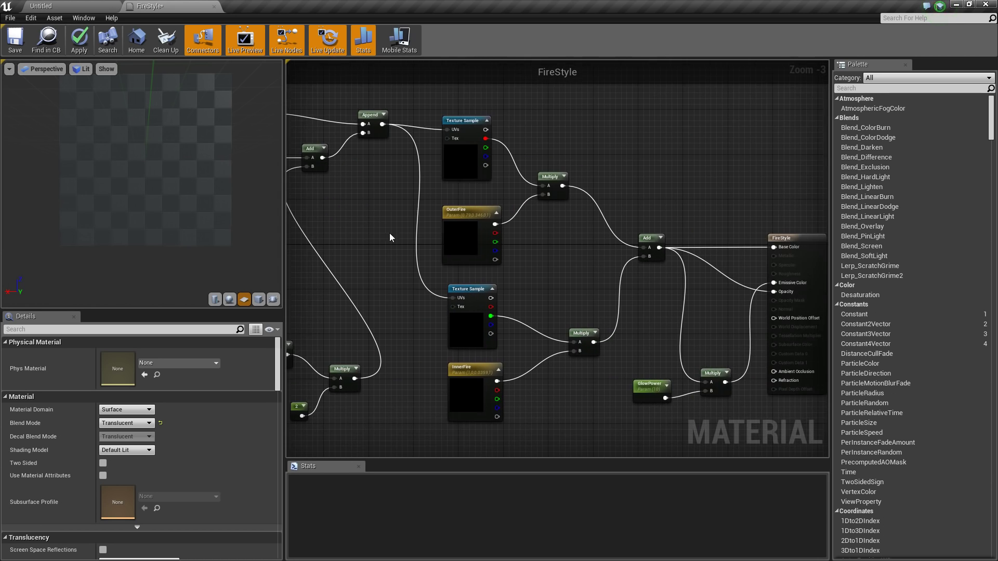
{"action": "right_click_drag", "start_coordinate": [532, 273], "coordinate": [458, 260]}
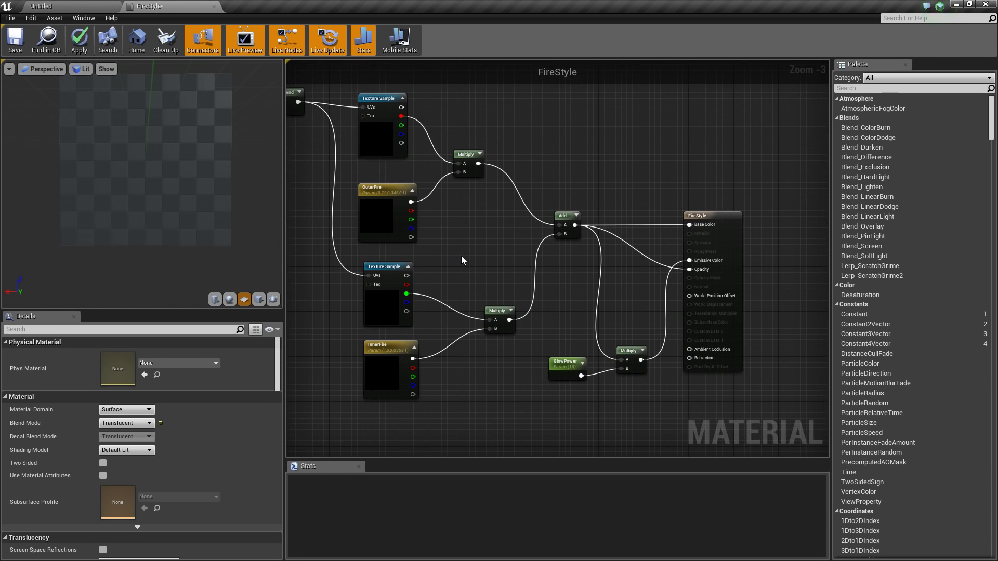
{"action": "right_click_drag", "start_coordinate": [463, 258], "coordinate": [586, 265]}
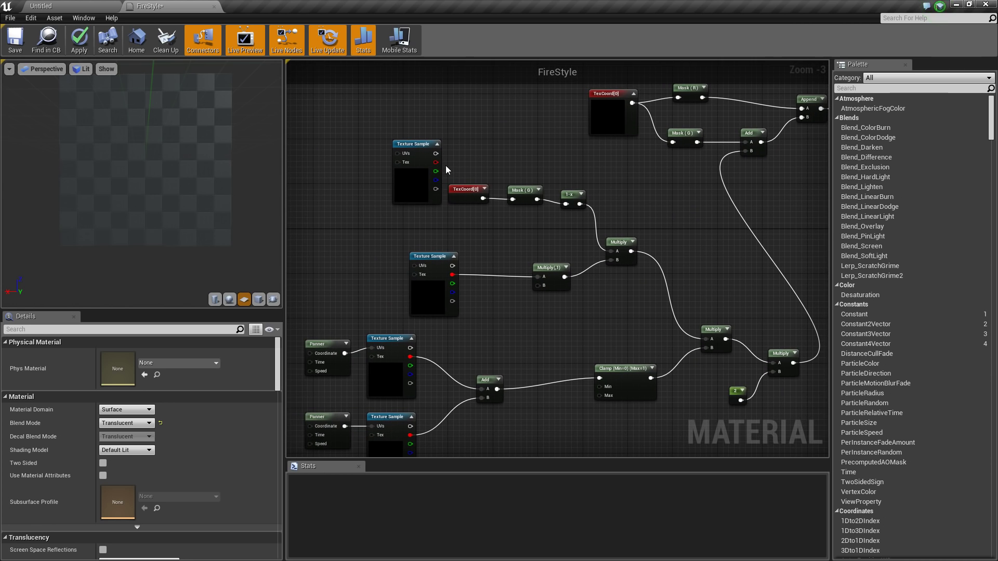
{"action": "right_click_drag", "start_coordinate": [424, 196], "coordinate": [421, 196]}
{"action": "left_click_drag", "start_coordinate": [421, 196], "coordinate": [378, 191]}
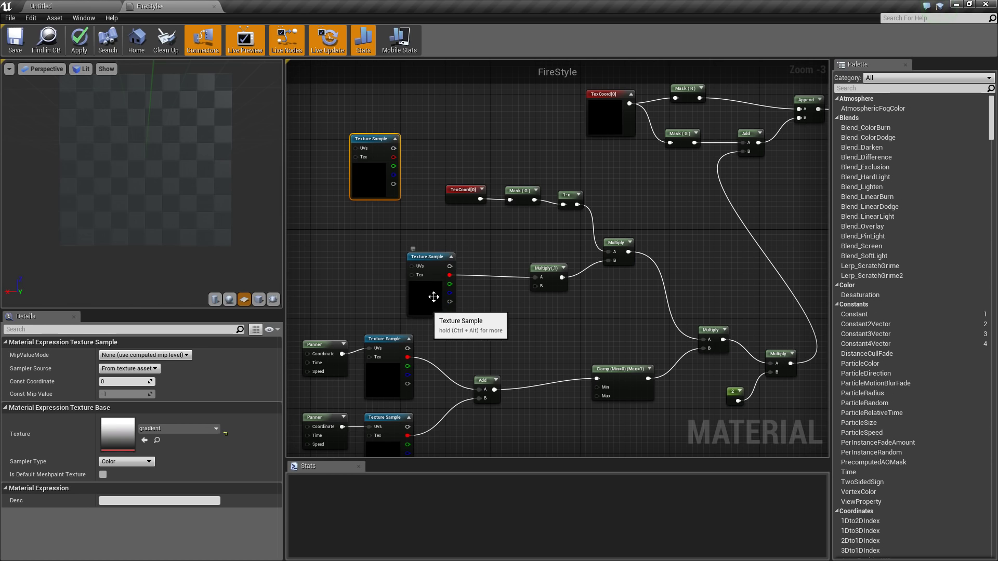
Apply the material changes and examine how the noise now distorts the fire alongside its gradient nodes
{"action": "right_click_drag", "start_coordinate": [443, 359], "coordinate": [445, 311]}
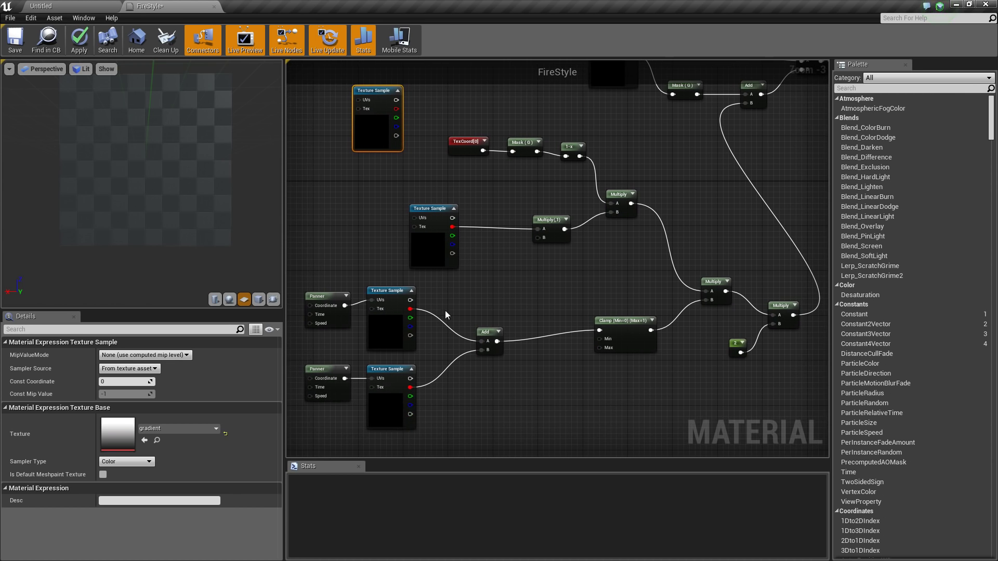
{"action": "right_click_drag", "start_coordinate": [676, 231], "coordinate": [569, 233]}
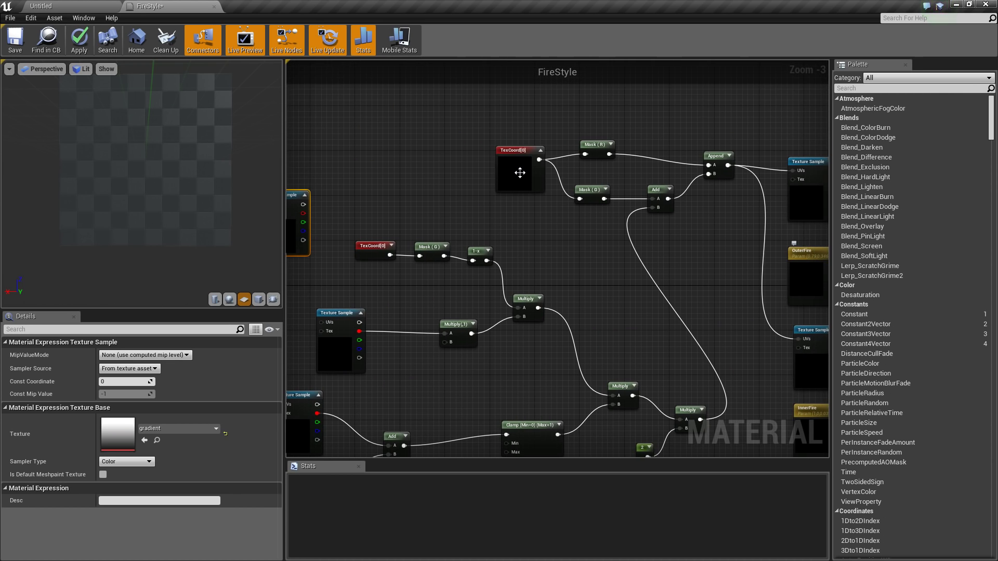
{"action": "left_click", "coordinate": [80, 41]}
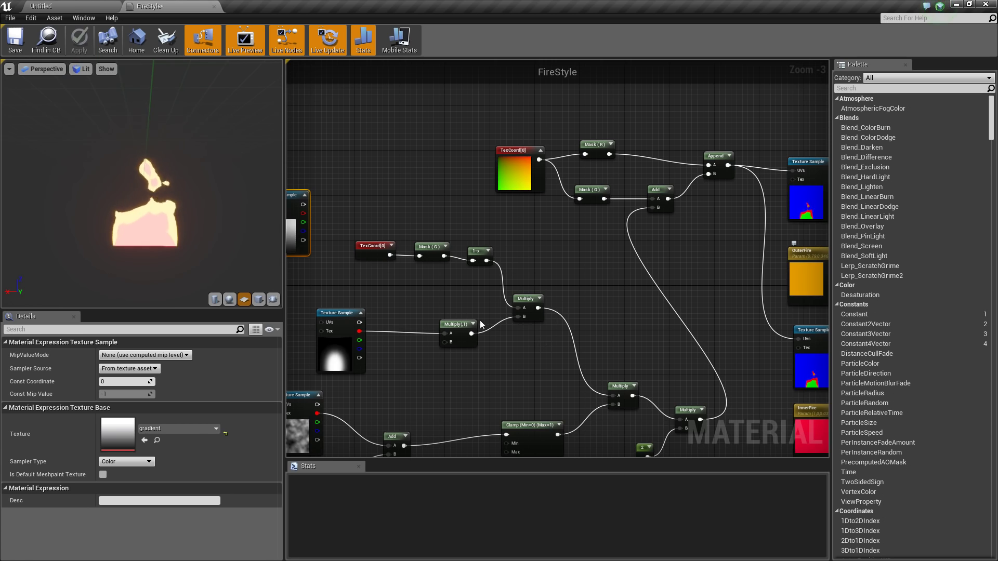
{"action": "right_click_drag", "start_coordinate": [468, 370], "coordinate": [535, 311]}
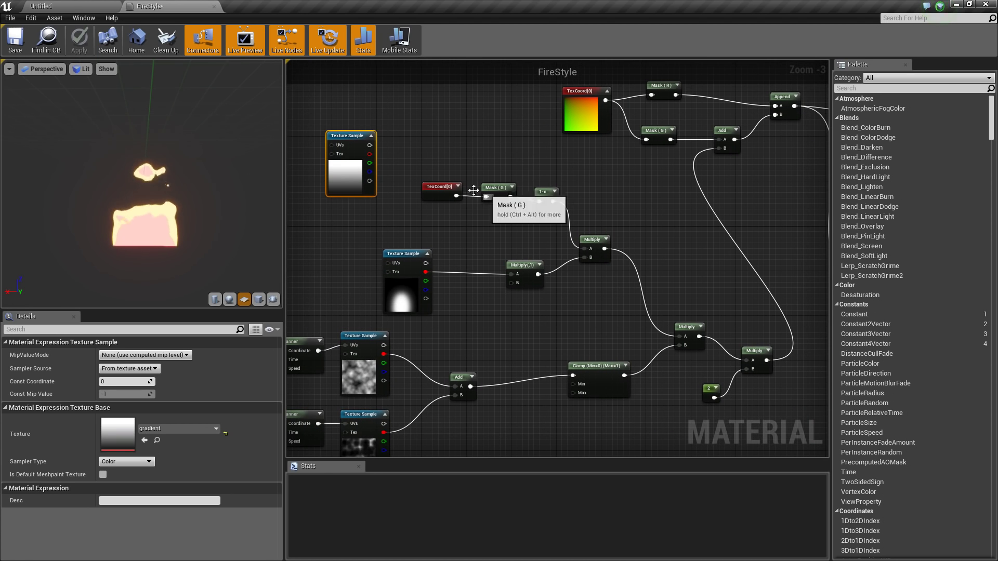
Examine the alpha shape mask and how the masked noise feeds into the fire textures' vertical UVs
{"action": "mouse_move", "coordinate": [498, 255]}
{"action": "right_mouse_down"}
{"action": "mouse_move", "coordinate": [520, 233]}
{"action": "mouse_move", "coordinate": [501, 257]}
{"action": "right_mouse_up"}
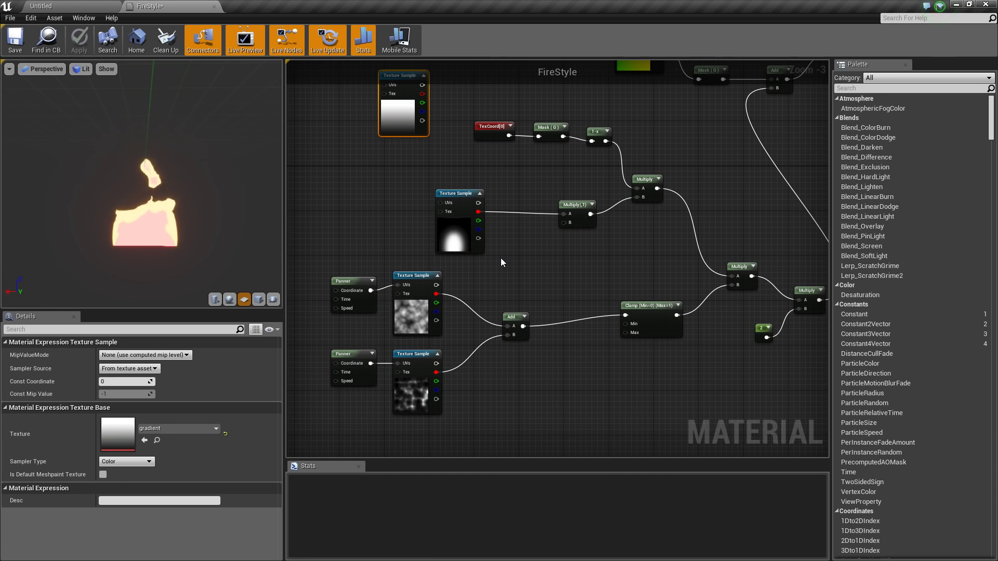
{"action": "left_click", "coordinate": [458, 243]}
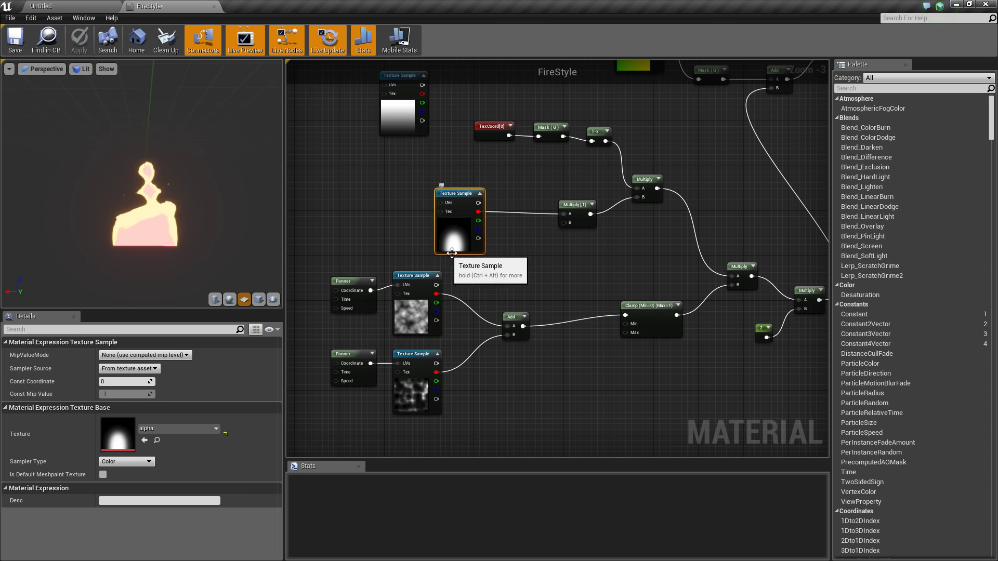
{"action": "right_click_drag", "start_coordinate": [573, 259], "coordinate": [545, 257]}
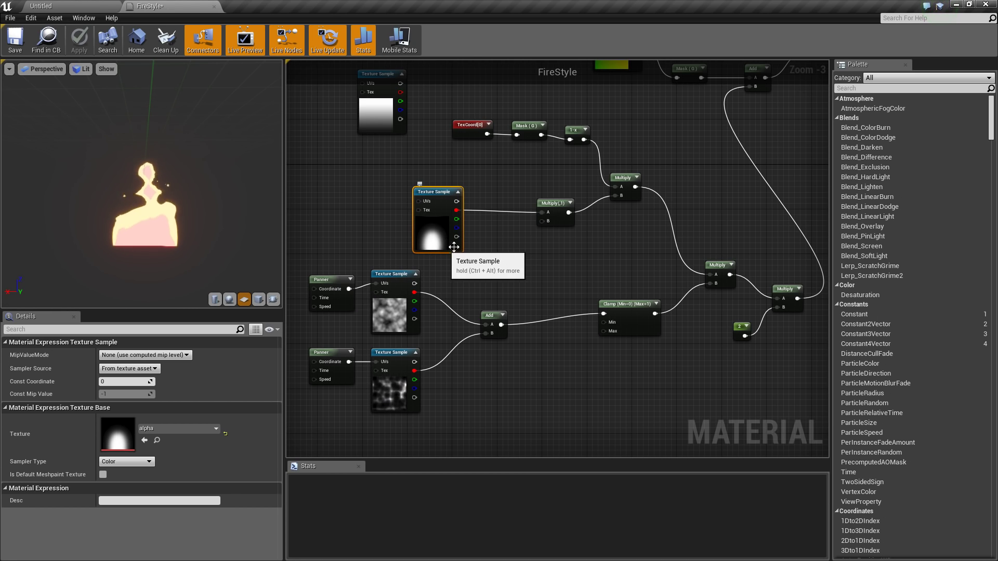
{"action": "right_click_drag", "start_coordinate": [751, 197], "coordinate": [626, 259]}
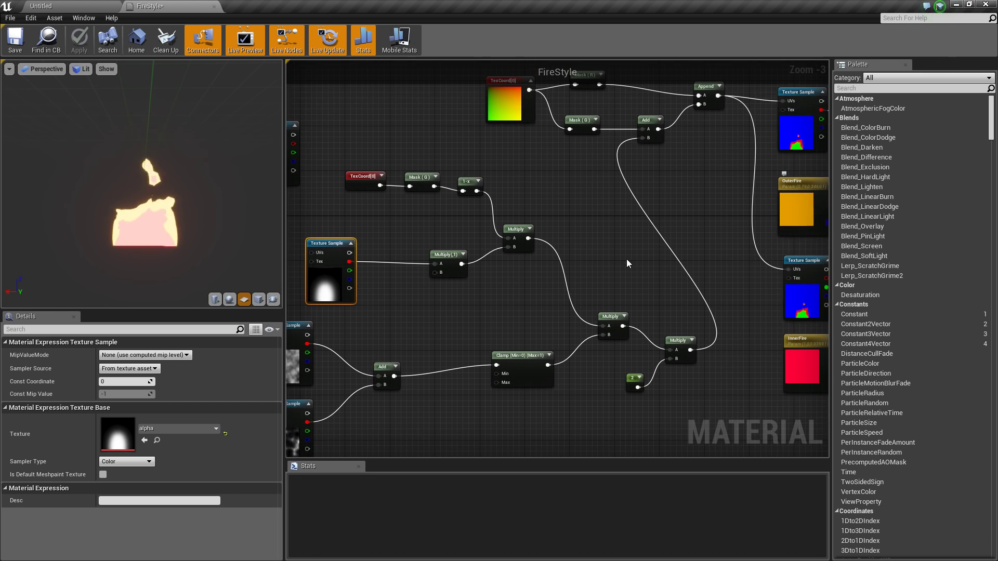
{"action": "right_click_drag", "start_coordinate": [647, 226], "coordinate": [759, 212]}
{"action": "right_click_drag", "start_coordinate": [496, 260], "coordinate": [689, 194]}
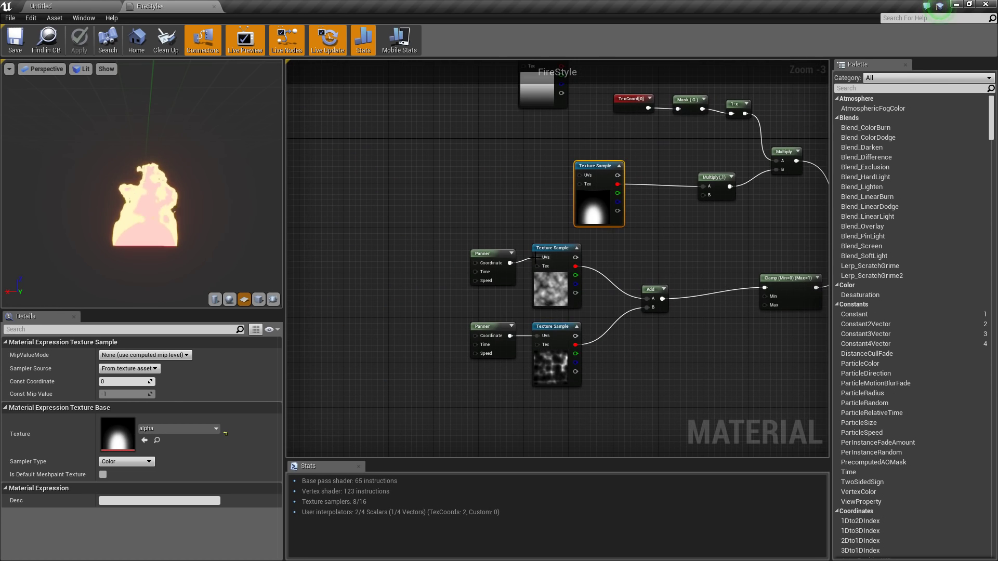
Add a TexCoord node beside the upper noise Panner and connect it to that Panner's Coordinate input
{"action": "left_click", "coordinate": [489, 260]}
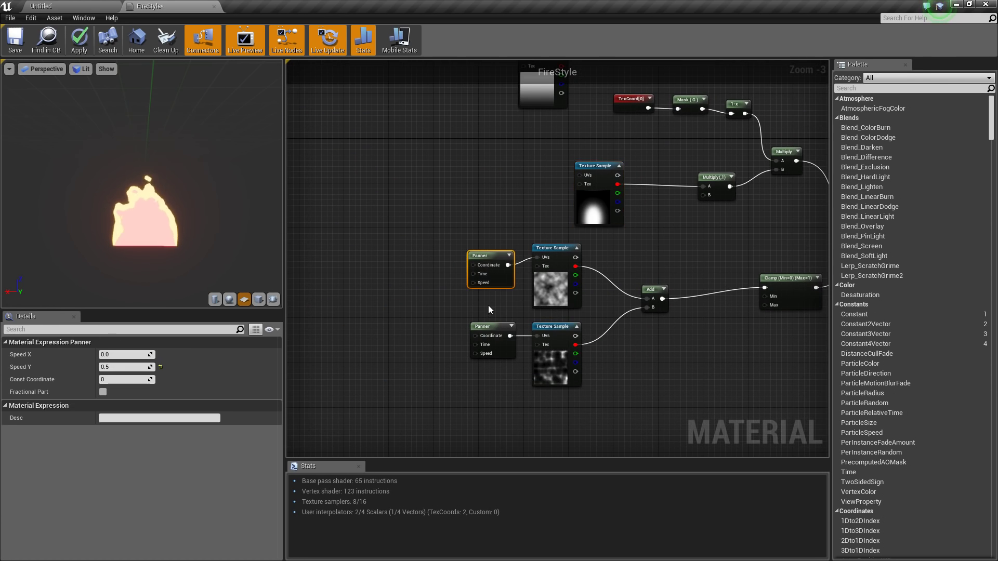
{"action": "right_click", "coordinate": [404, 263]}
{"action": "type", "text": "coord"}
{"action": "key", "text": "Return"}
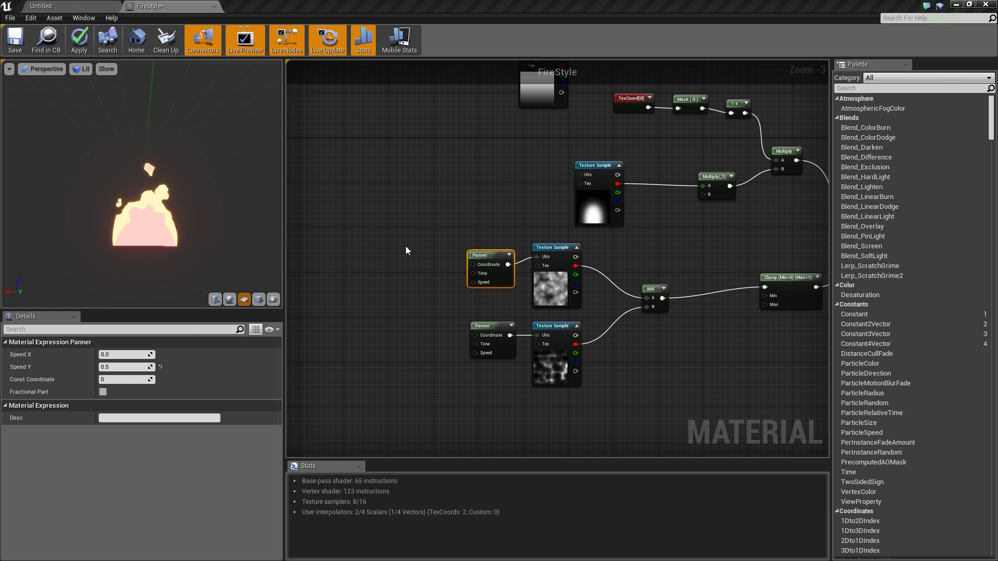
{"action": "left_click_drag", "start_coordinate": [441, 275], "coordinate": [473, 266]}
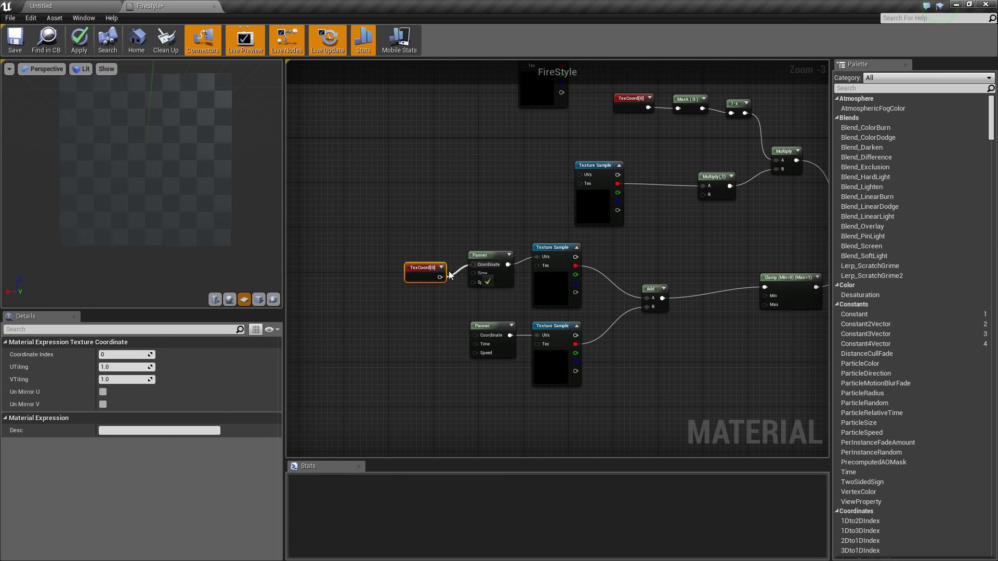
{"action": "left_click_drag", "start_coordinate": [408, 264], "coordinate": [392, 252]}
Set the new TexCoord's UTiling and VTiling to 0.25 and connect it to the lower Panner's Coordinate input as well
{"action": "left_click", "coordinate": [141, 358]}
{"action": "key", "text": "Tab"}
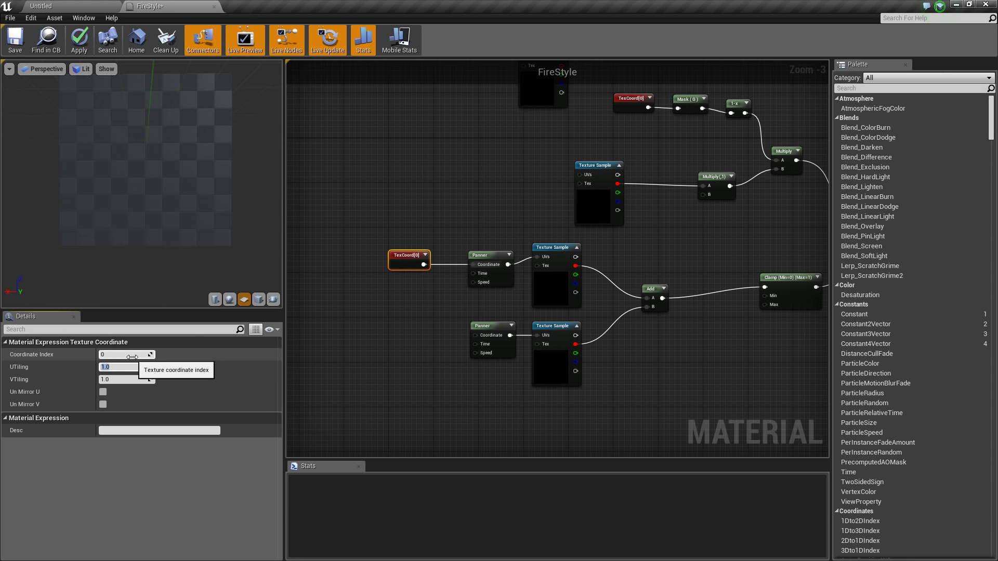
{"action": "type", "text": ".25"}
{"action": "key", "text": "Tab"}
{"action": "type", "text": "."}
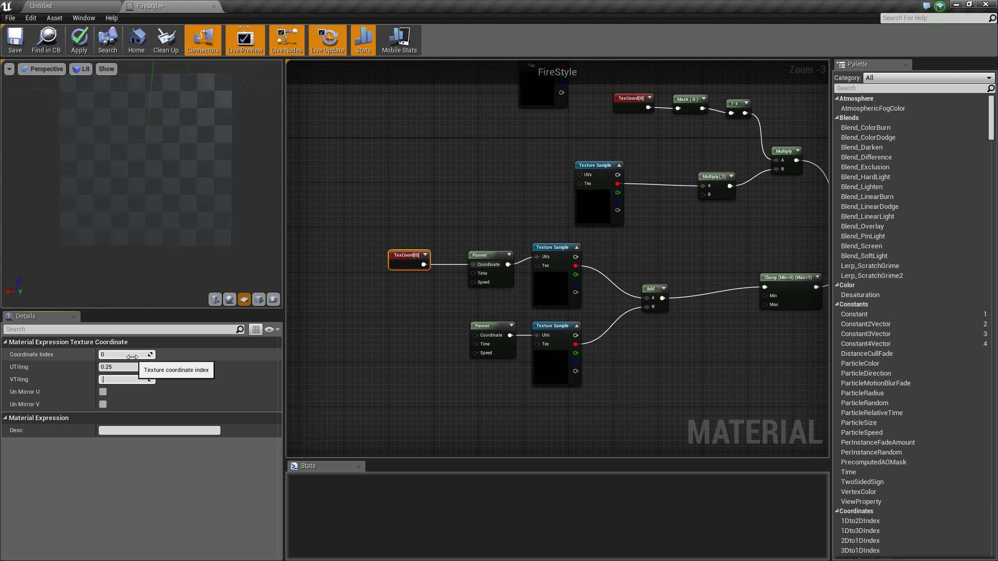
{"action": "type", "text": "25"}
{"action": "key", "text": "Return"}
{"action": "left_click_drag", "start_coordinate": [424, 264], "coordinate": [474, 336]}
Apply the material changes, check the node network up to the fire textures, and save the FireStyle material
{"action": "left_click", "coordinate": [78, 47]}
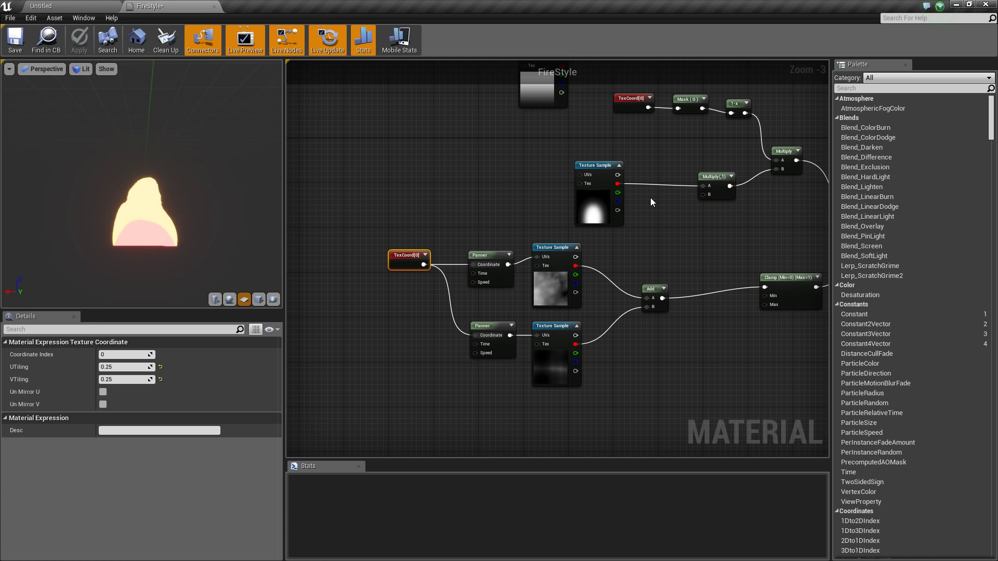
{"action": "right_click_drag", "start_coordinate": [595, 238], "coordinate": [453, 256]}
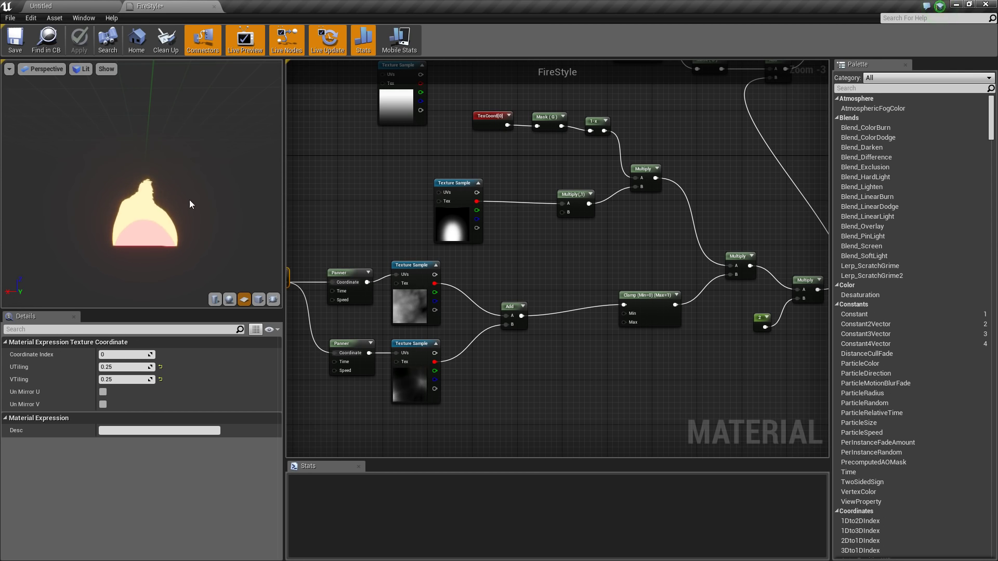
{"action": "right_click_drag", "start_coordinate": [692, 177], "coordinate": [480, 232]}
{"action": "right_click_drag", "start_coordinate": [629, 155], "coordinate": [568, 232]}
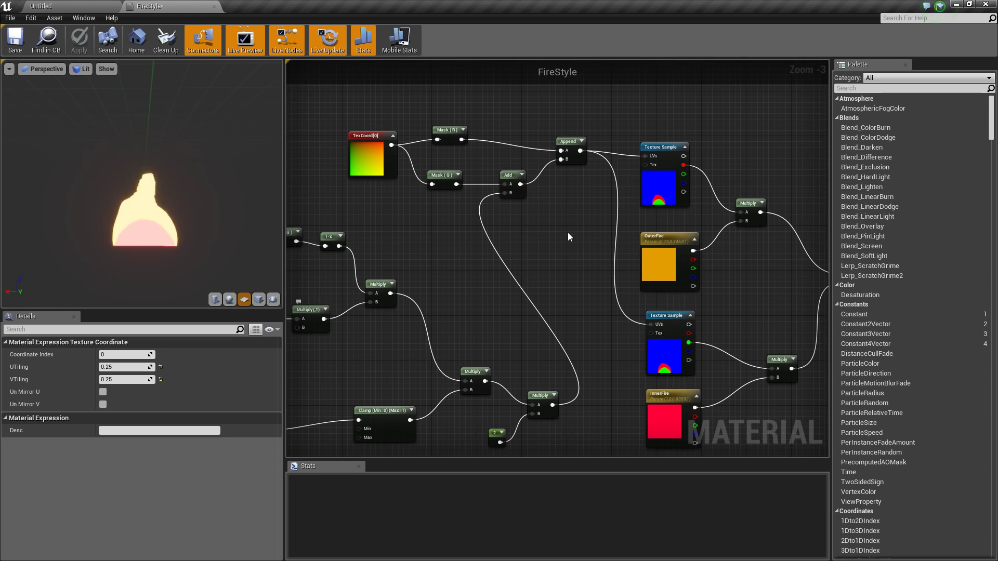
{"action": "left_click", "coordinate": [15, 39]}
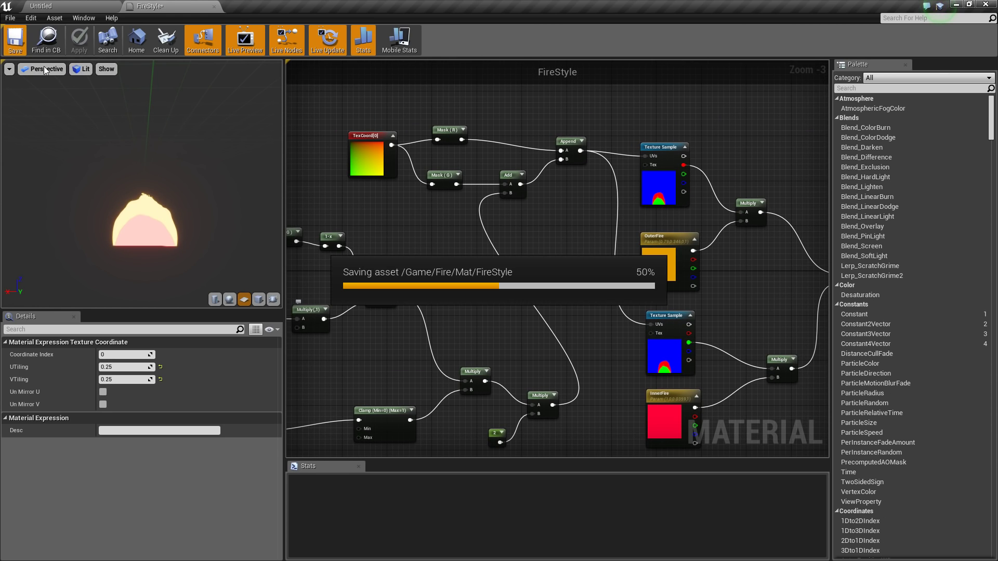